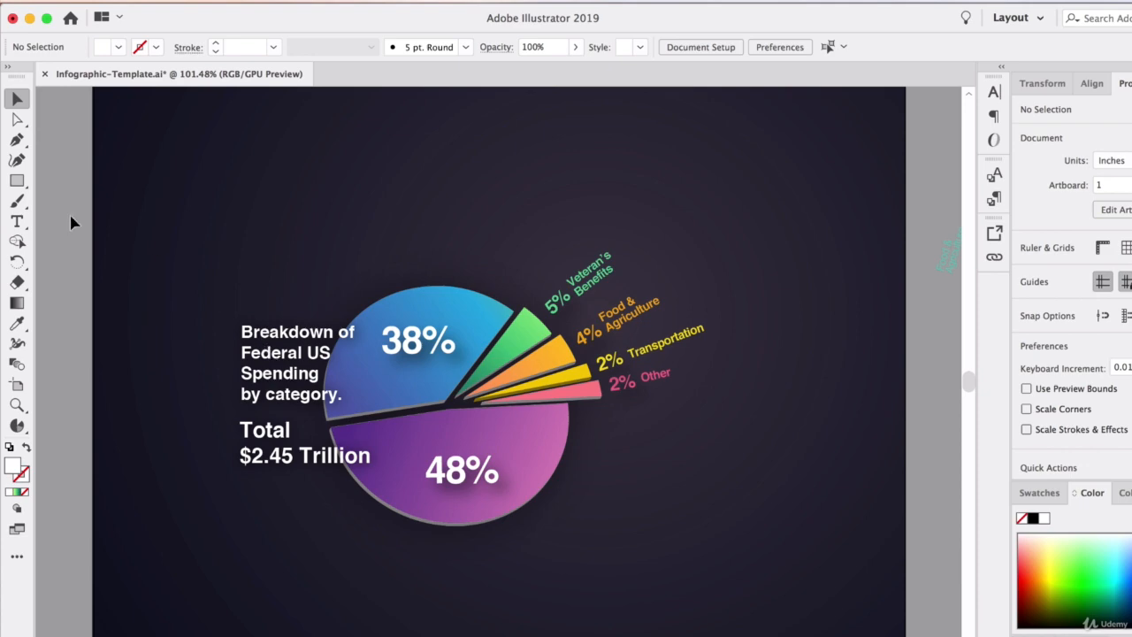
Move the pie chart with all its text higher on the artboard and paste a copy directly below it
drag(99, 223, 681, 518)
drag(525, 462, 564, 306)
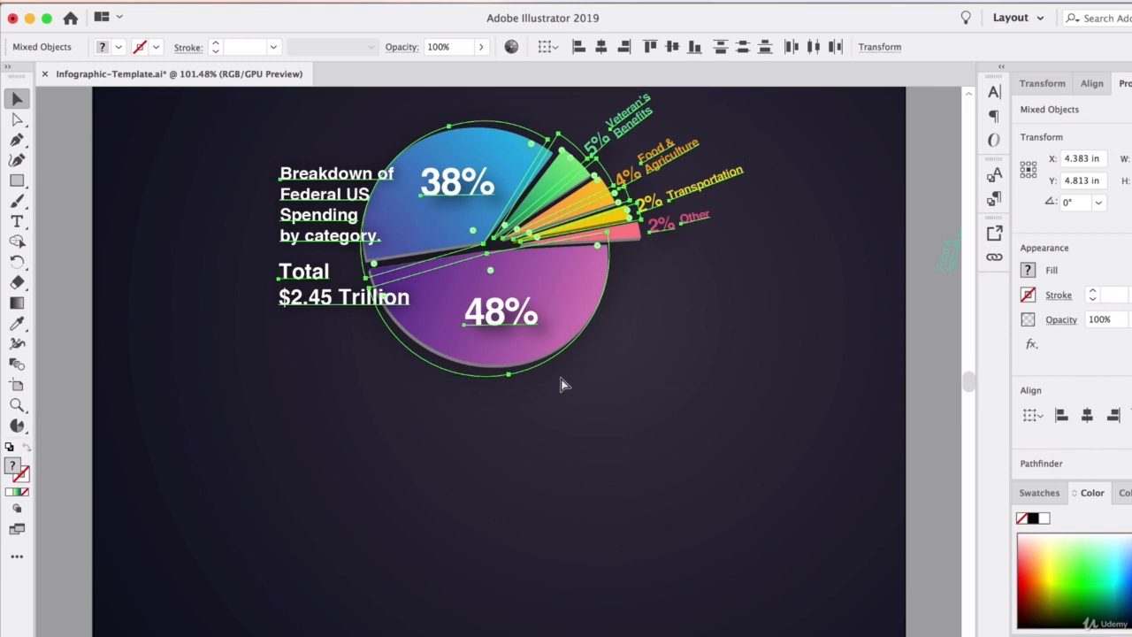
key(super+c)
key(super+v)
drag(498, 309, 507, 471)
click(202, 356)
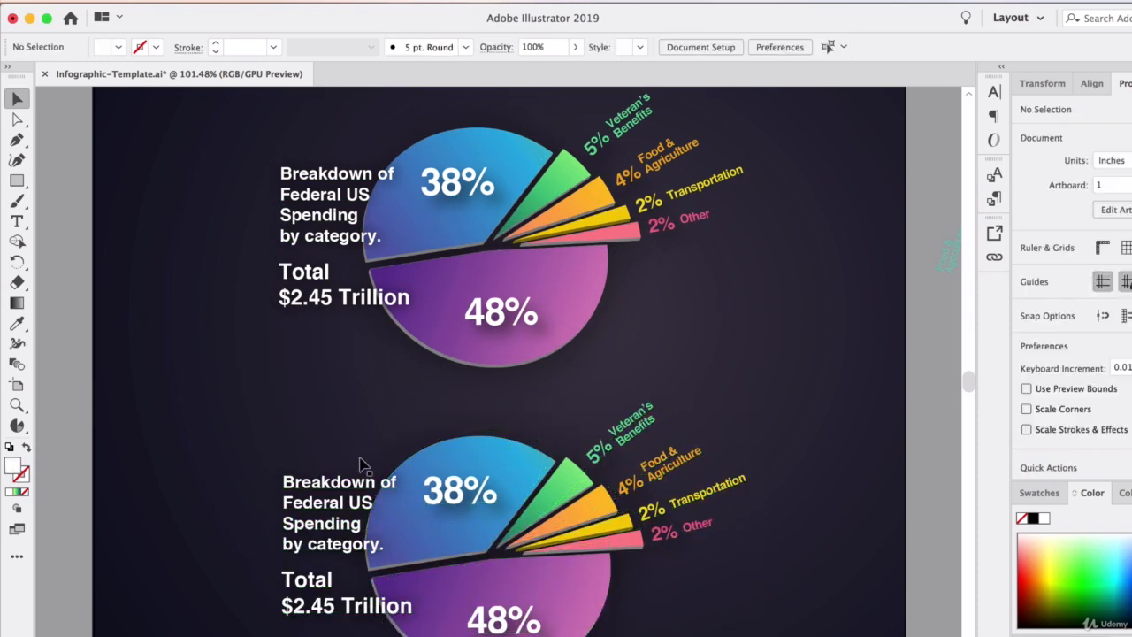
Ungroup the slices of the lower pie chart copy
scroll(502, 430, down, 2)
click(504, 428)
scroll(512, 442, down, 2)
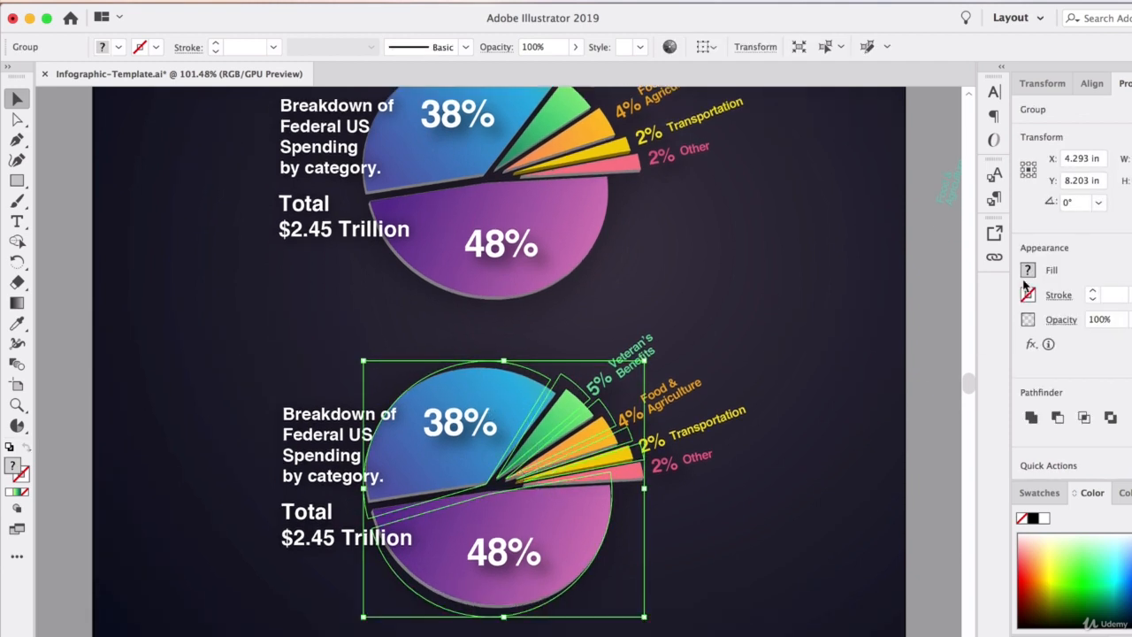
right_click(551, 412)
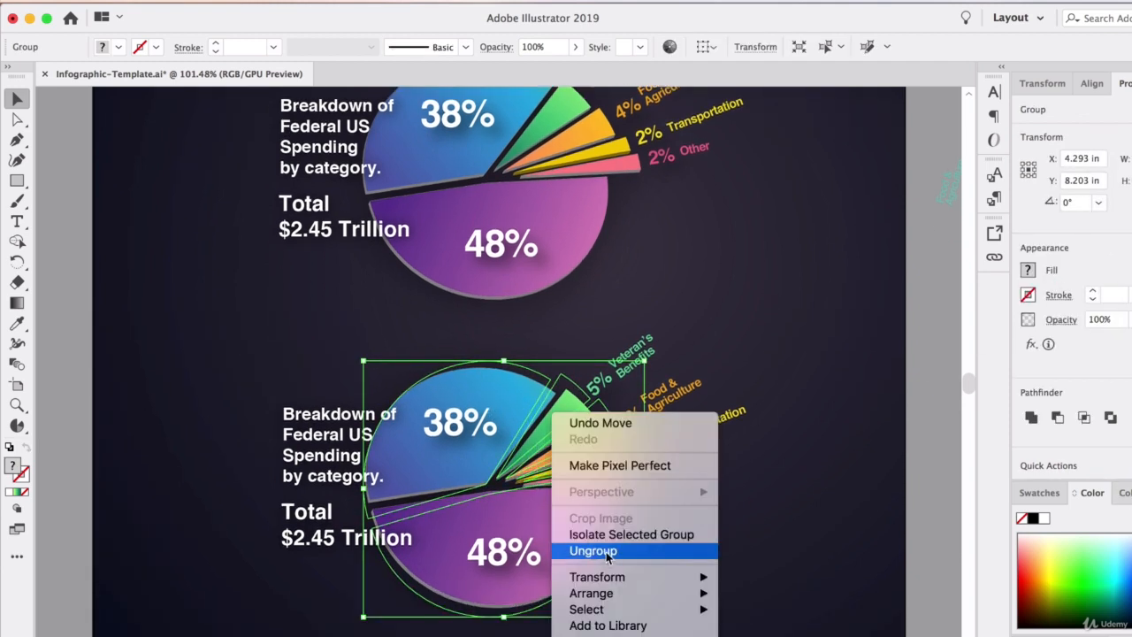
click(606, 551)
click(928, 450)
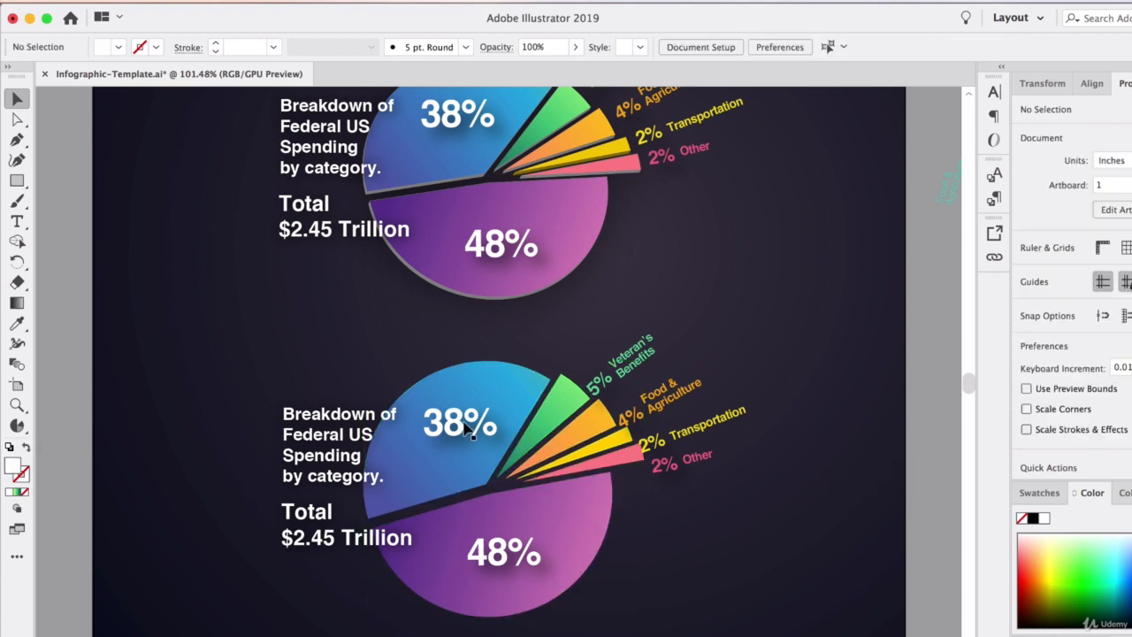
Reposition the Transportation, Food & Agriculture and Veteran's Benefits labels with their percentages beside their slices on the lower chart
click(656, 443)
shift+click(696, 429)
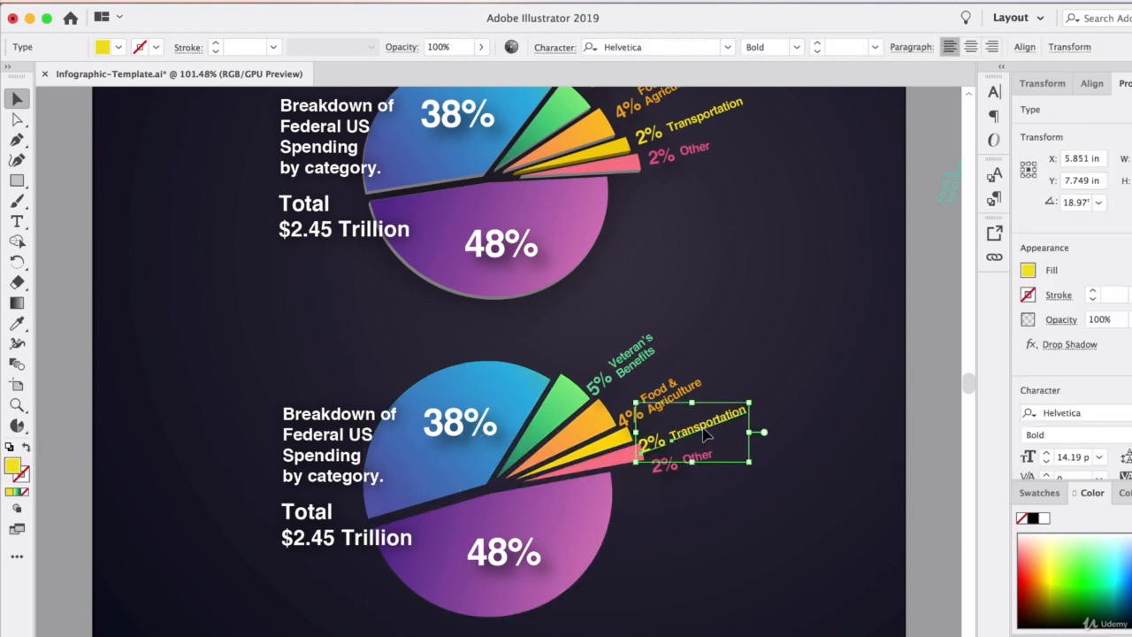
drag(695, 431, 631, 347)
click(605, 388)
click(629, 416)
shift+click(667, 393)
click(598, 384)
shift+click(639, 357)
Move the "2% Other" label of the lower chart up beside the pink slice
click(661, 460)
click(702, 458)
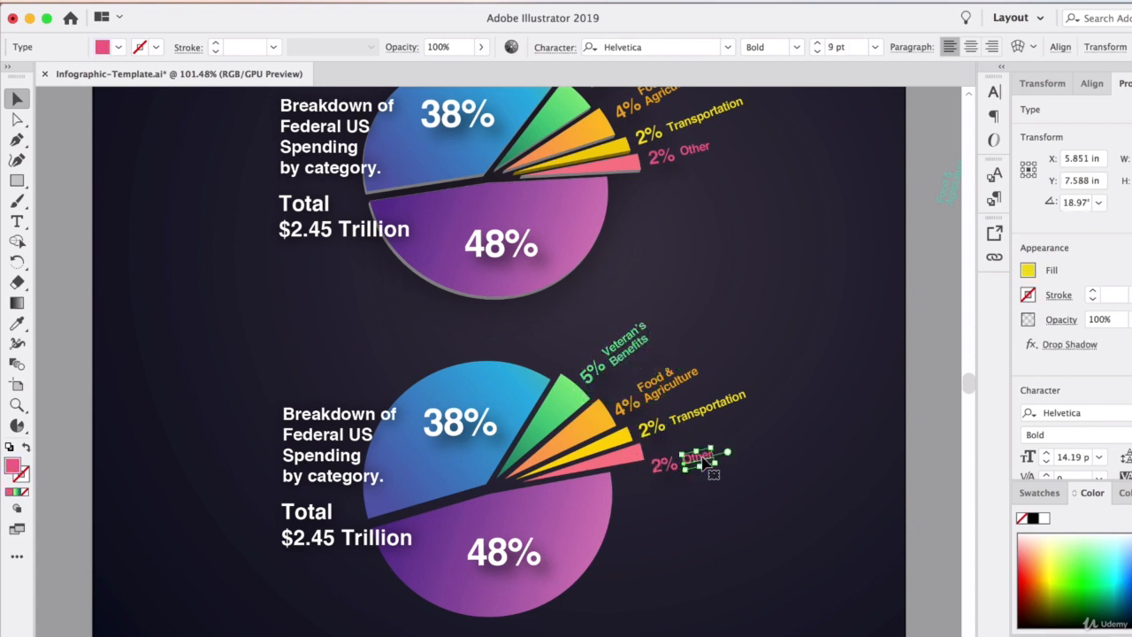
mouse_move(703, 459)
mouse_down()
mouse_move(732, 460)
mouse_move(732, 438)
mouse_move(703, 467)
mouse_up()
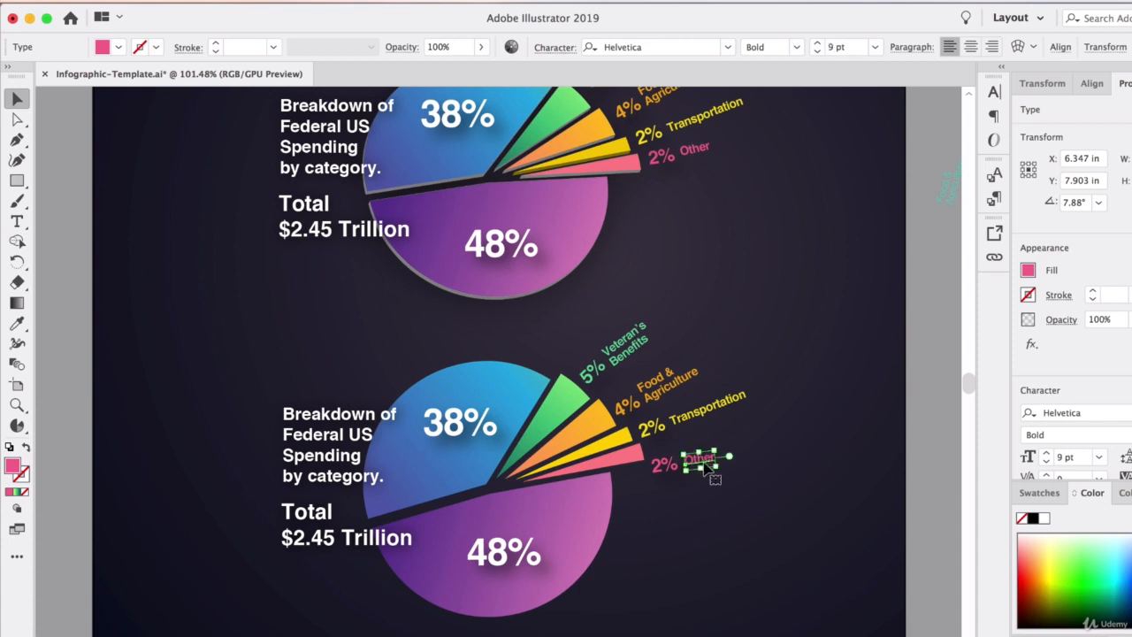
shift+click(665, 465)
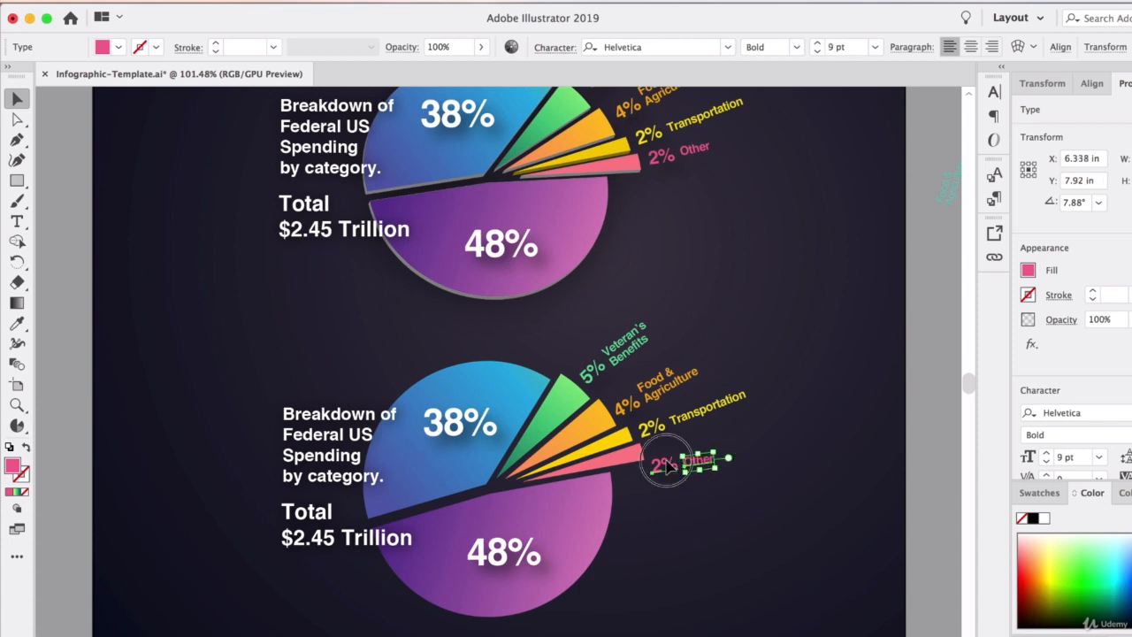
drag(666, 460, 675, 380)
Nudge the "2% Transportation" label of the lower chart closer to its yellow slice
click(627, 408)
click(652, 429)
shift+click(710, 417)
shift+click(652, 426)
Rotate the "5% Veteran's Benefits" label of the lower chart slightly to follow the green slice's direction
click(596, 375)
click(627, 410)
click(592, 372)
shift+click(625, 343)
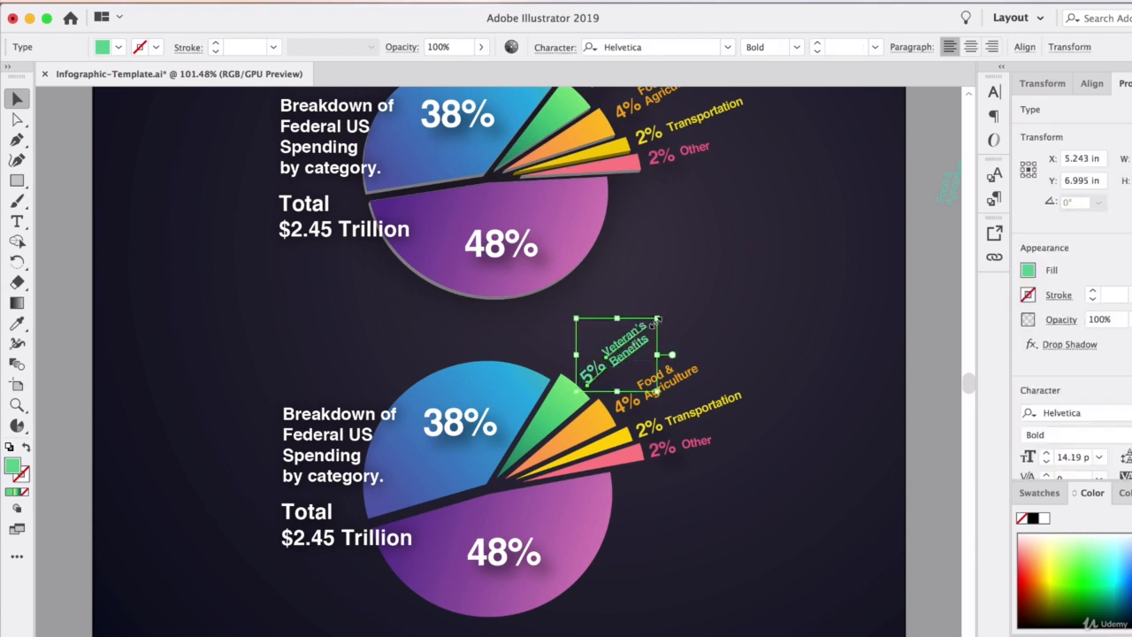
drag(667, 310, 629, 322)
click(692, 311)
click(631, 339)
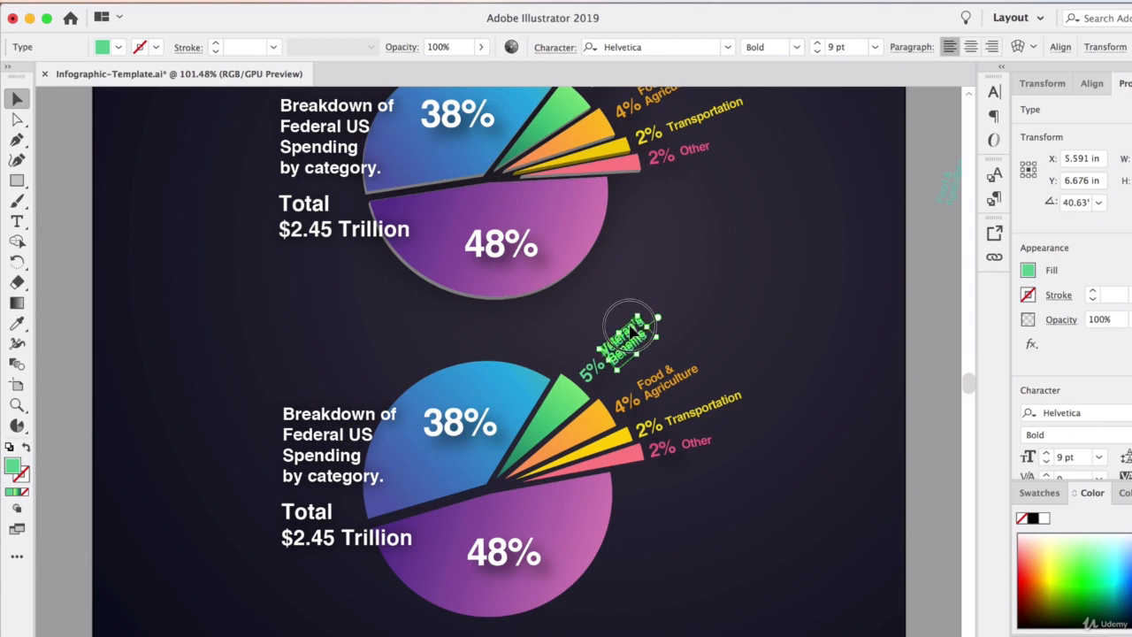
click(213, 378)
scroll(214, 378, down, 2)
scroll(216, 384, down, 2)
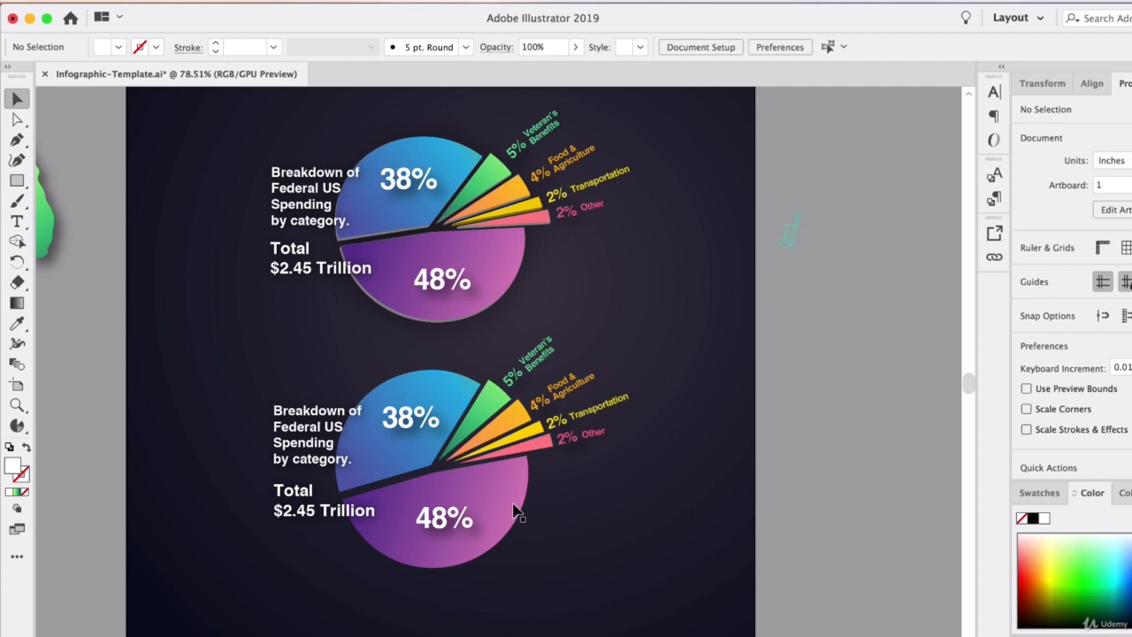
key(super+Tab)
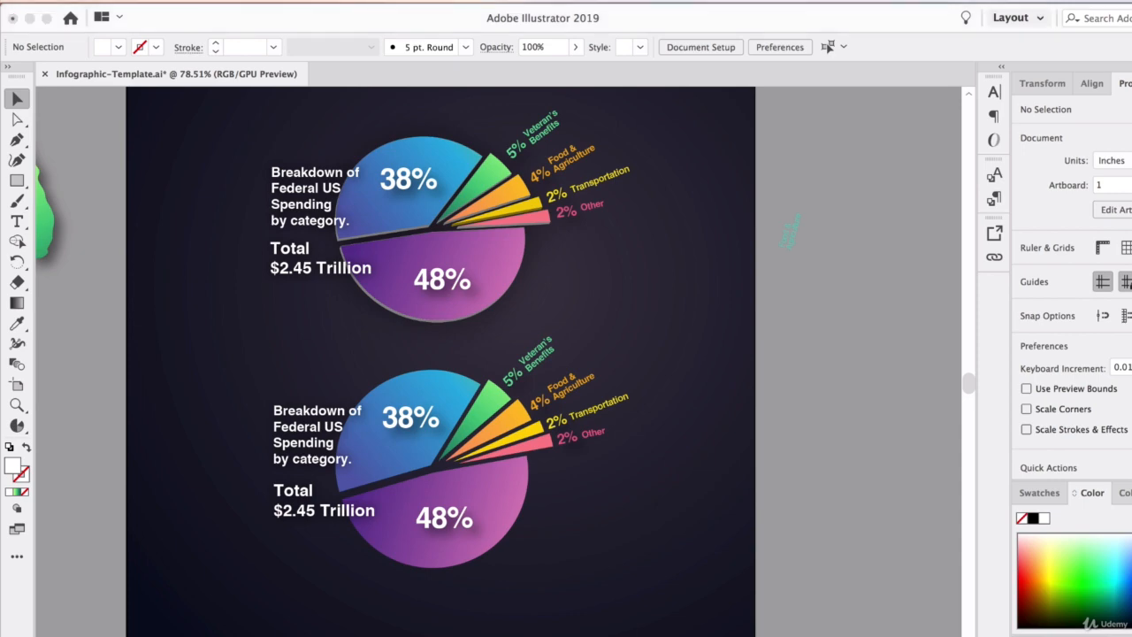
scroll(512, 483, down, 5)
scroll(511, 488, down, 5)
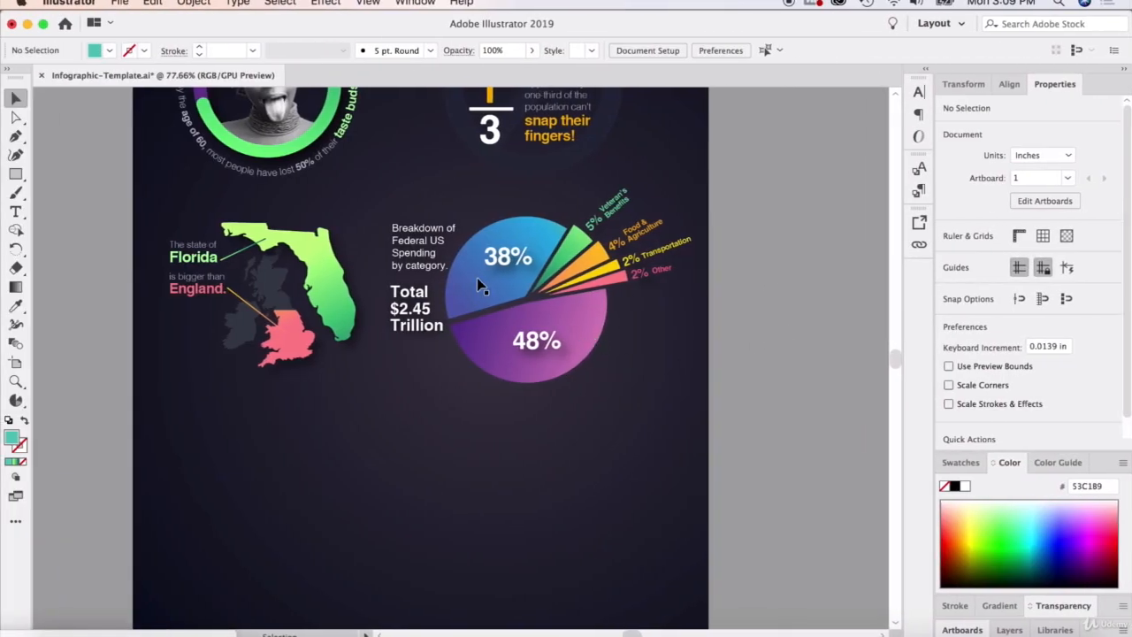
Draw a pie graph in the empty area of the artboard below the maps and the pie chart
scroll(477, 278, down, 3)
click(16, 400)
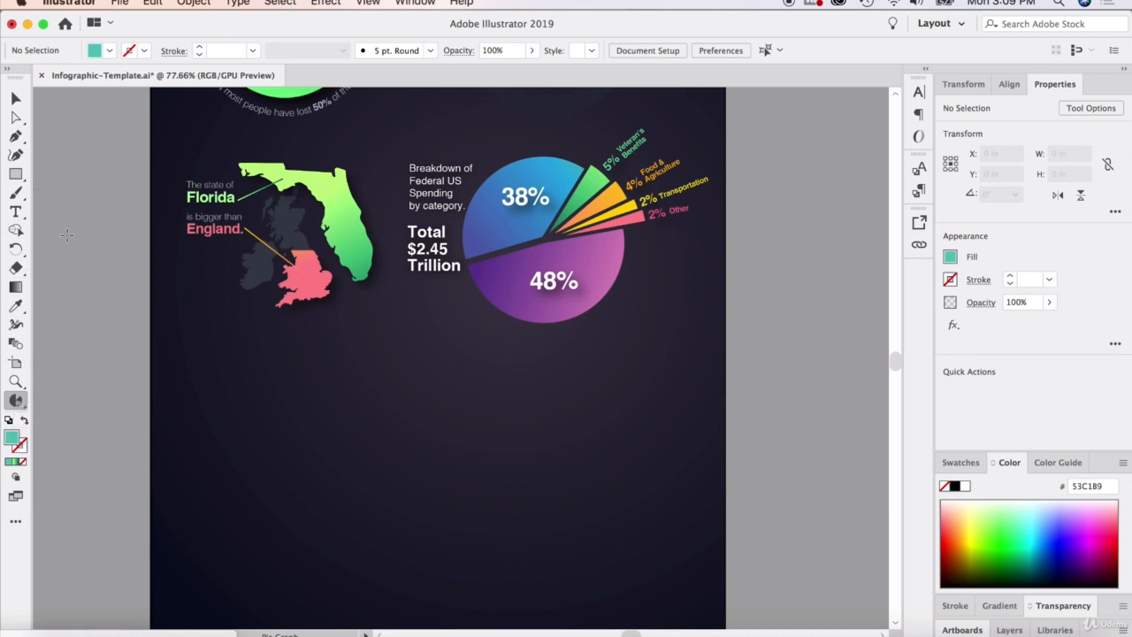
drag(279, 370, 543, 599)
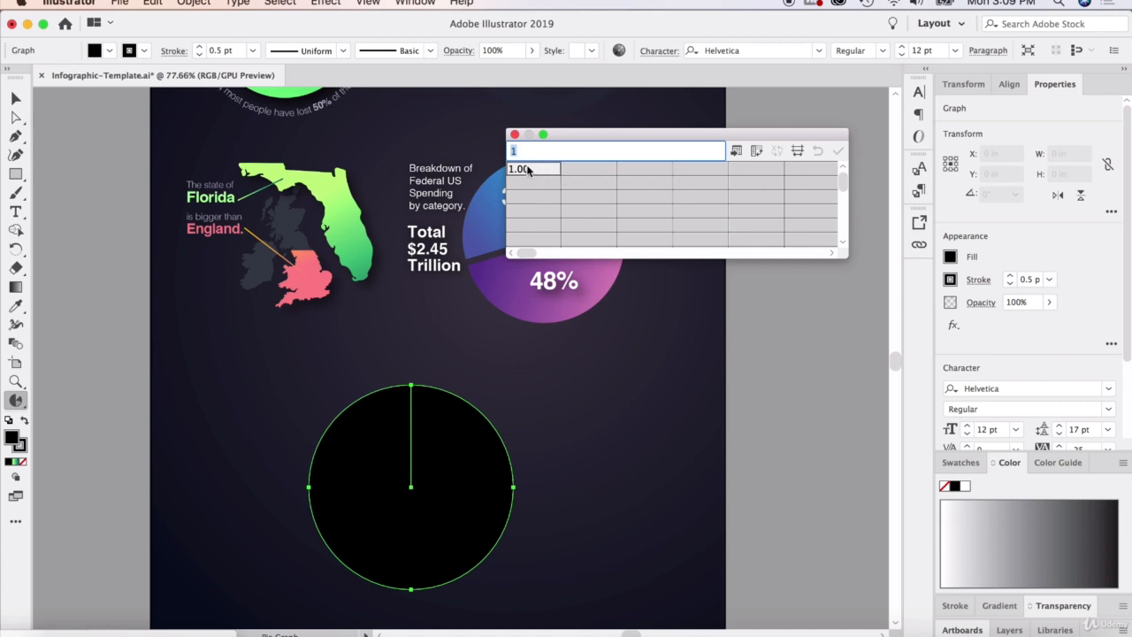
Enter 20, 30, 25, 5 and 20 down the first column of the graph data
text(20)
key(Return)
text(30)
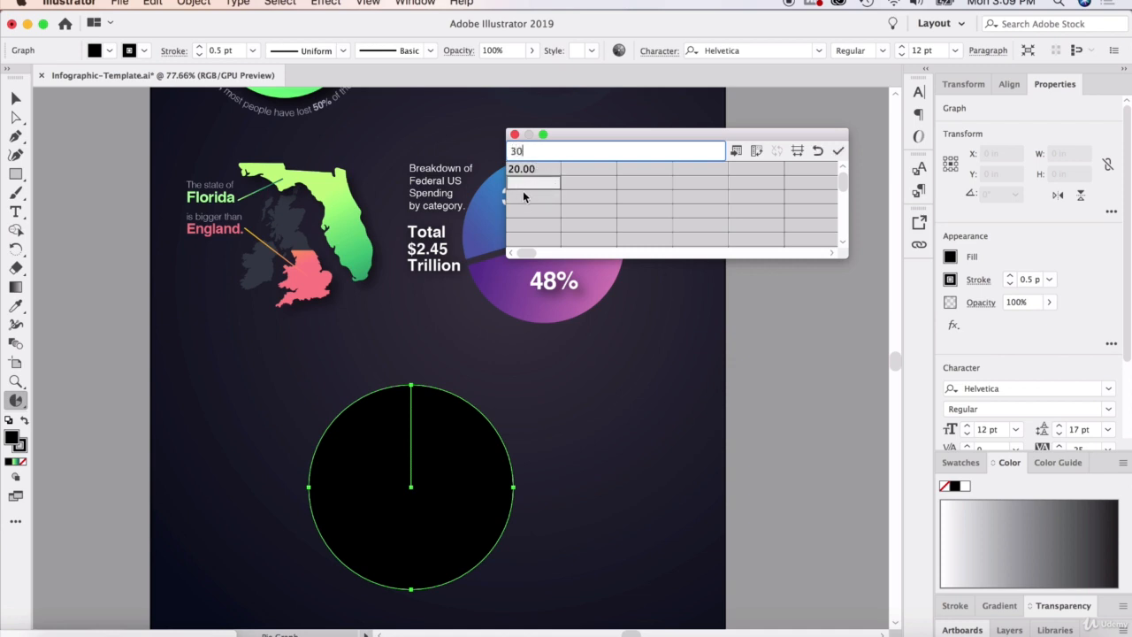
click(525, 202)
text(25)
click(522, 214)
text(5)
click(543, 226)
text(20)
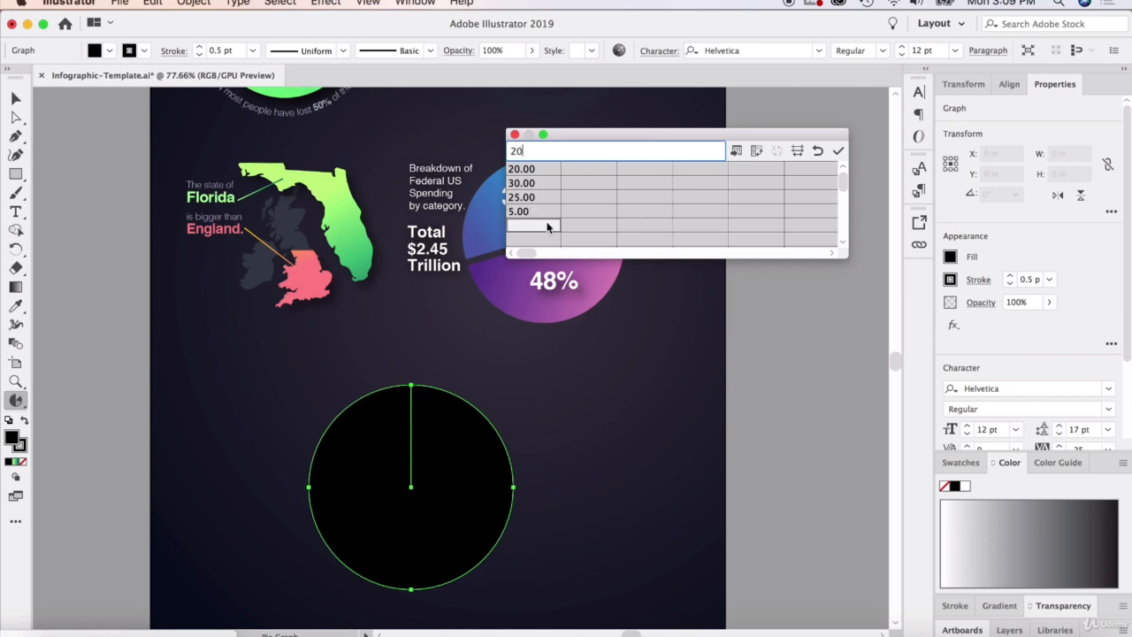
click(569, 226)
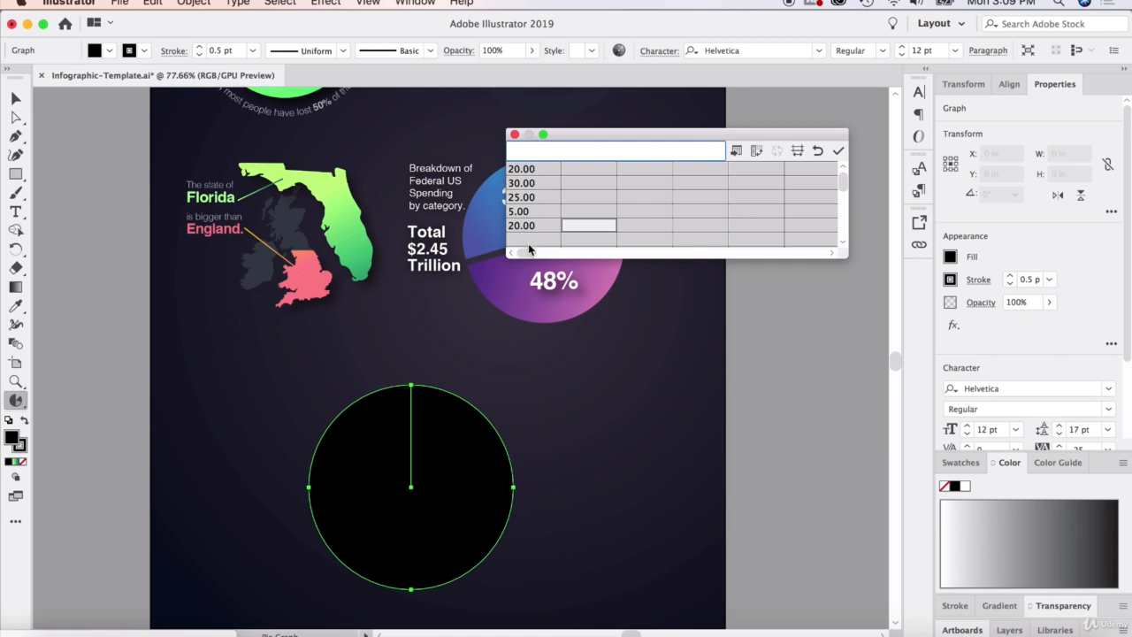
Transpose the graph data into a row and back into a column, and apply it to the graph
click(756, 152)
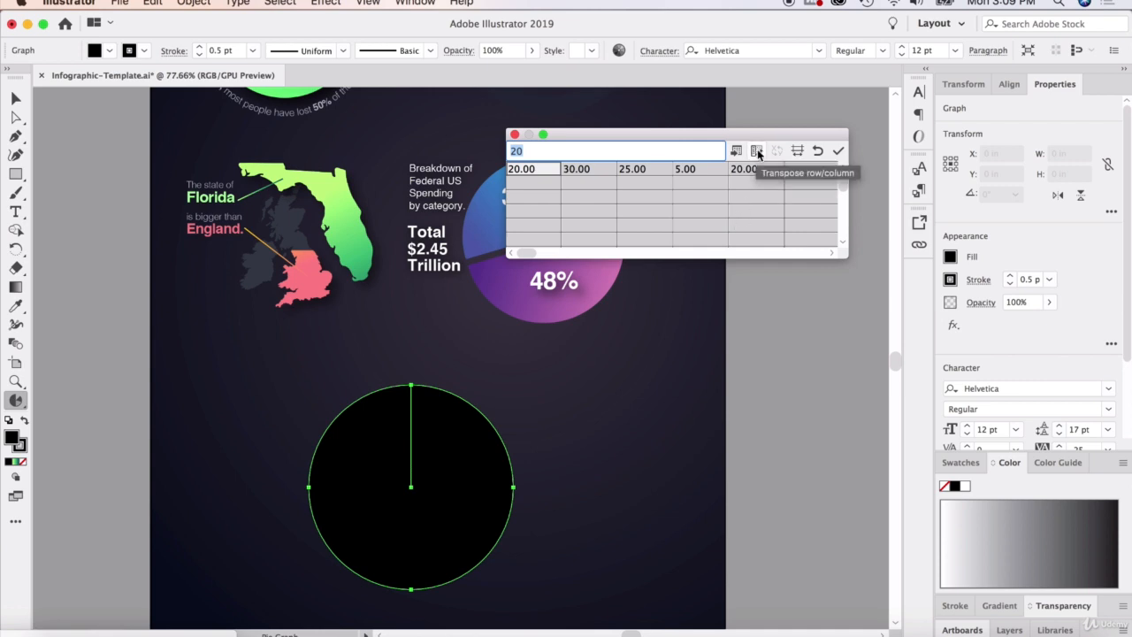
click(756, 152)
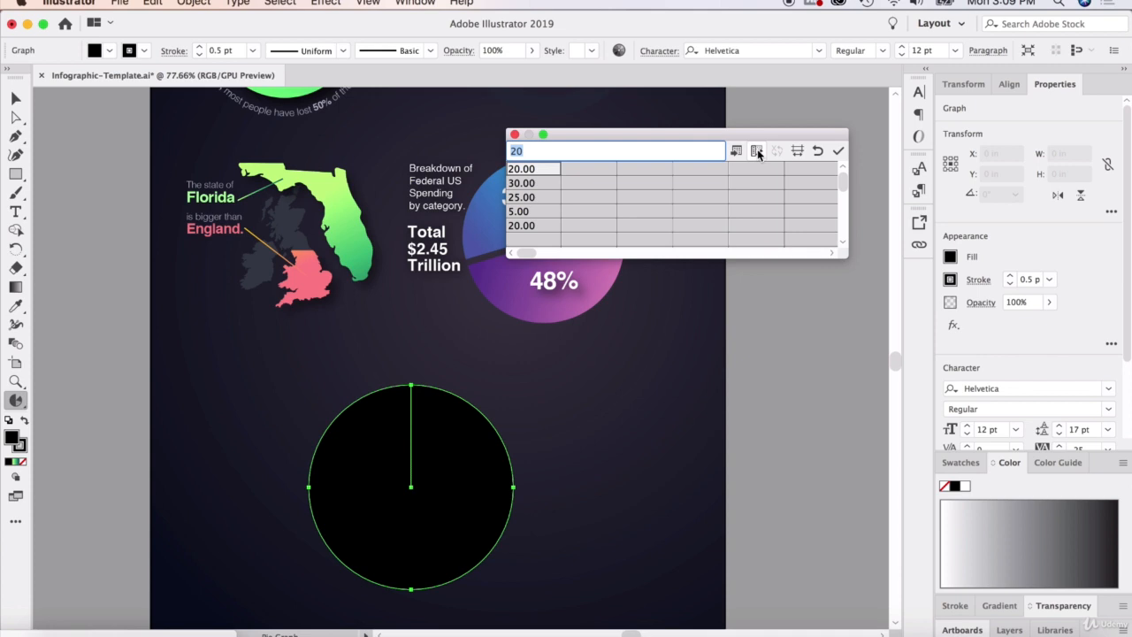
click(838, 151)
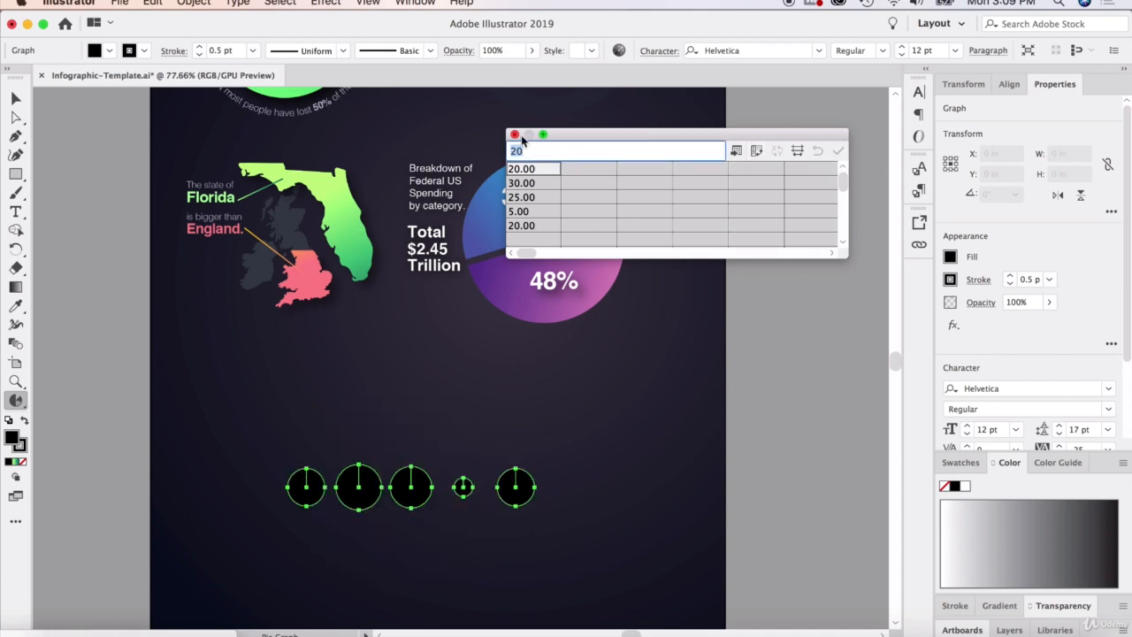
click(16, 97)
click(236, 444)
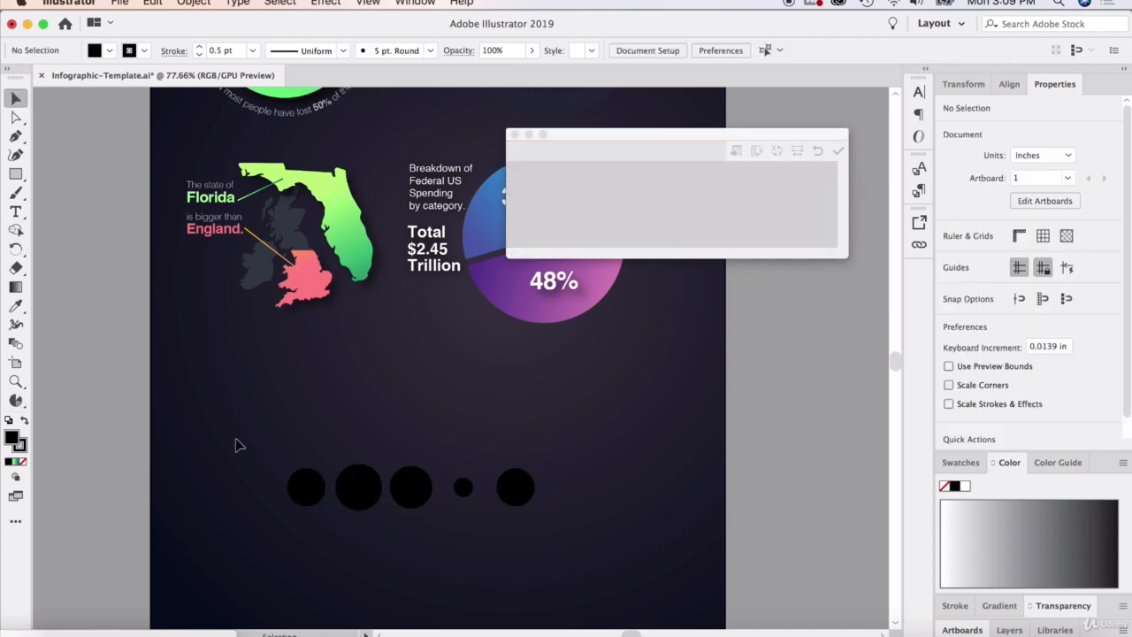
Select the row of graph circles and close the graph data window
scroll(352, 502, up, 3)
scroll(368, 508, down, 3)
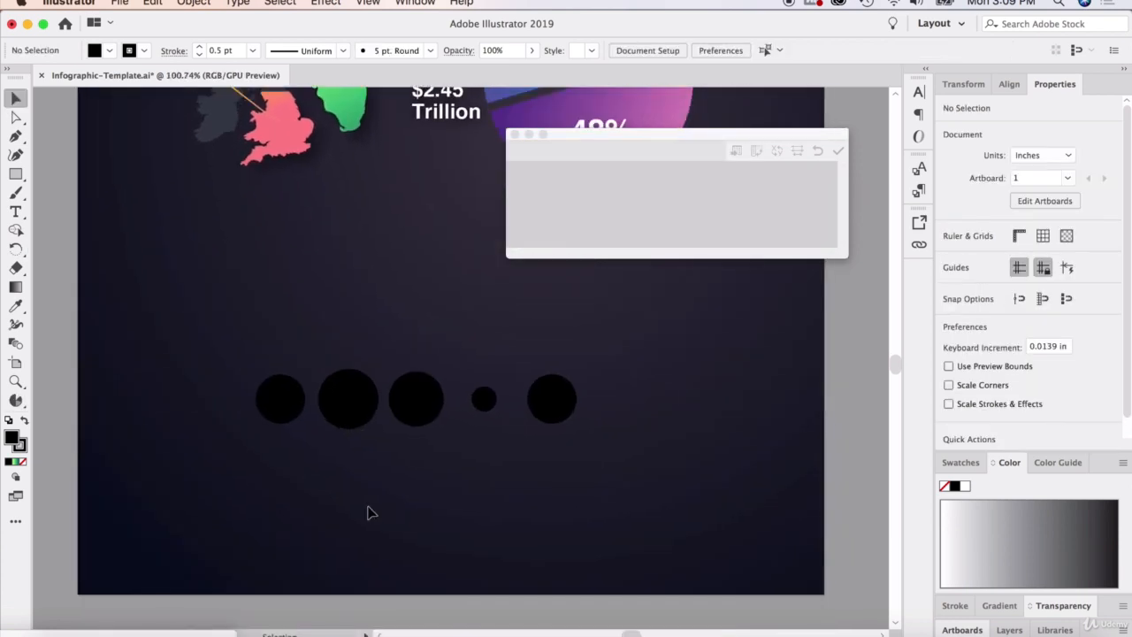
click(304, 408)
right_click(351, 393)
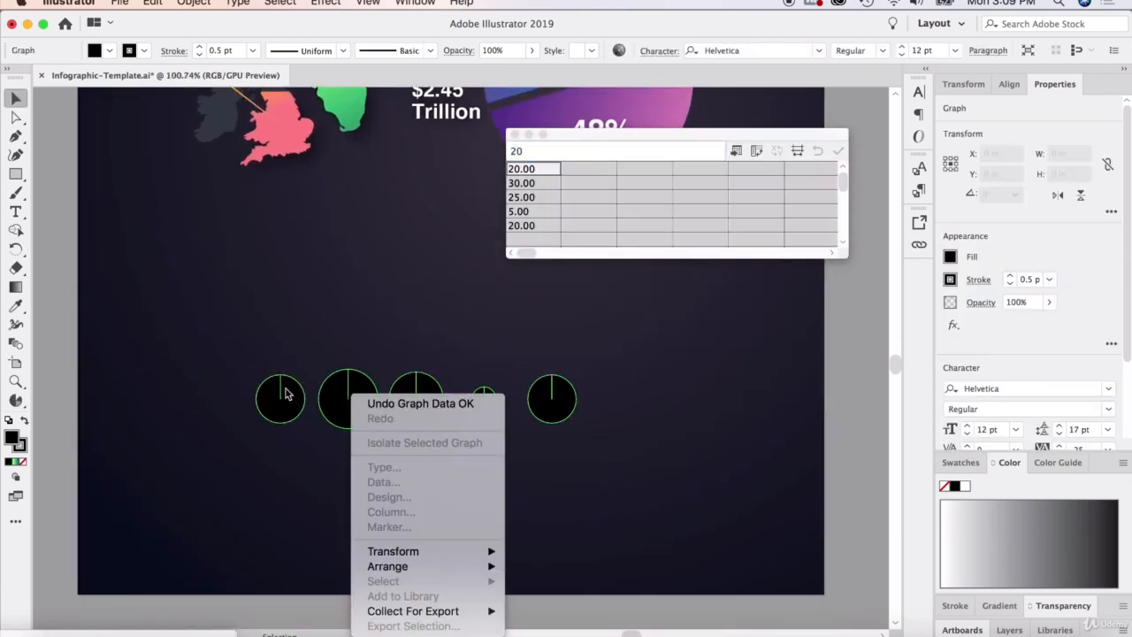
key(Escape)
click(515, 133)
Ungroup the pie graph, accepting the loss of its editable graph data
right_click(420, 395)
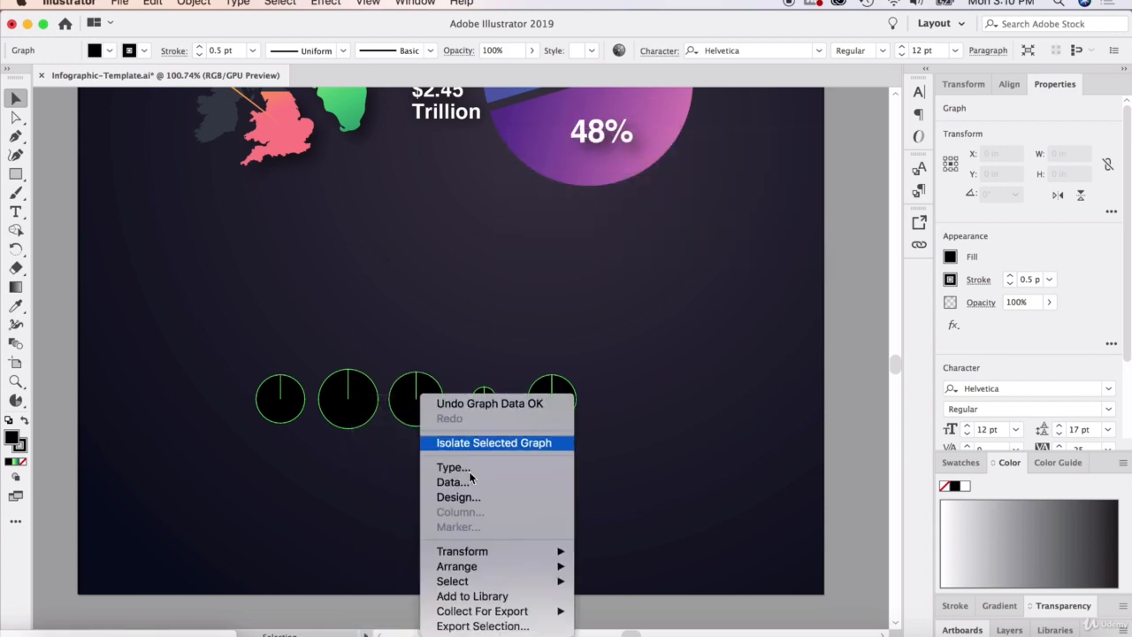
click(371, 429)
click(457, 316)
click(551, 395)
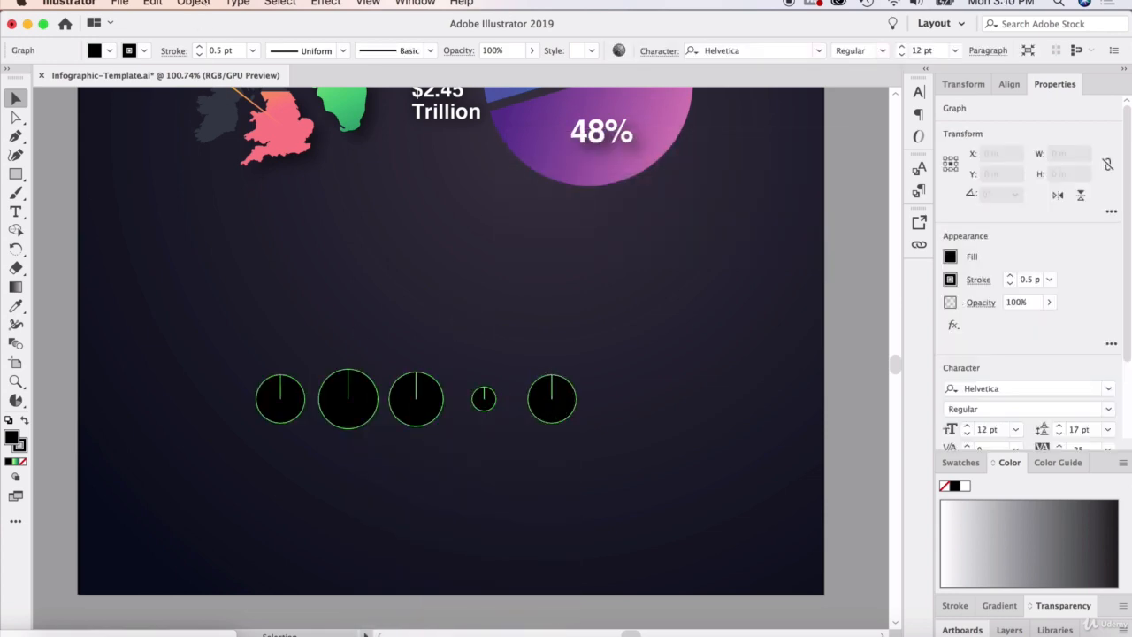
click(194, 3)
click(208, 74)
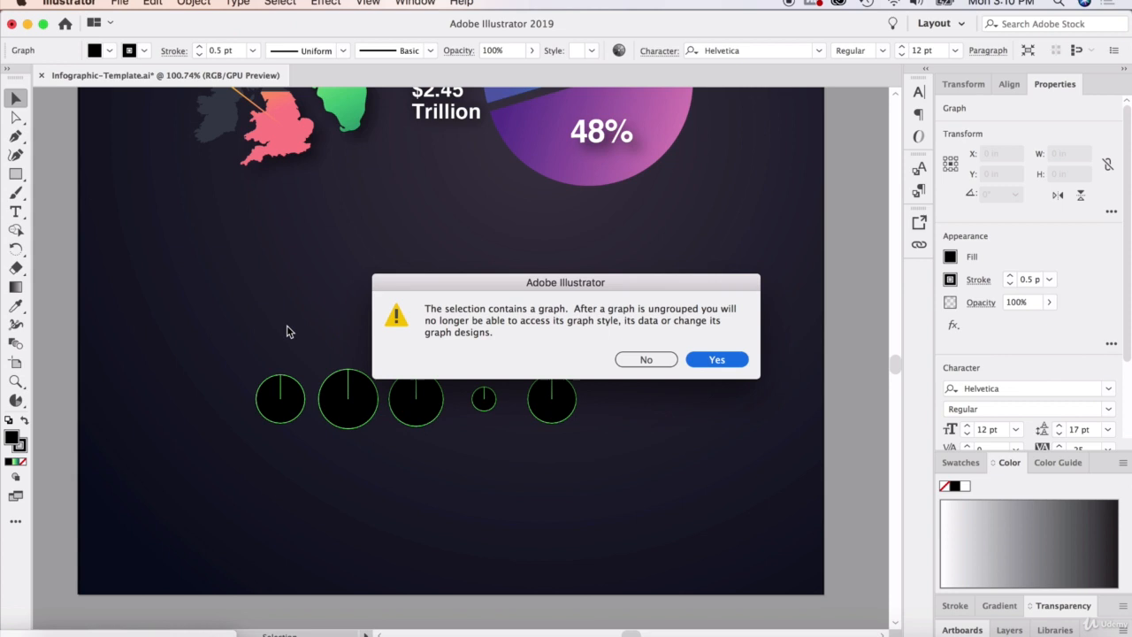
click(711, 360)
click(336, 438)
Ungroup the remaining nested groups of the graph until all five circles are separate objects
click(356, 399)
right_click(350, 400)
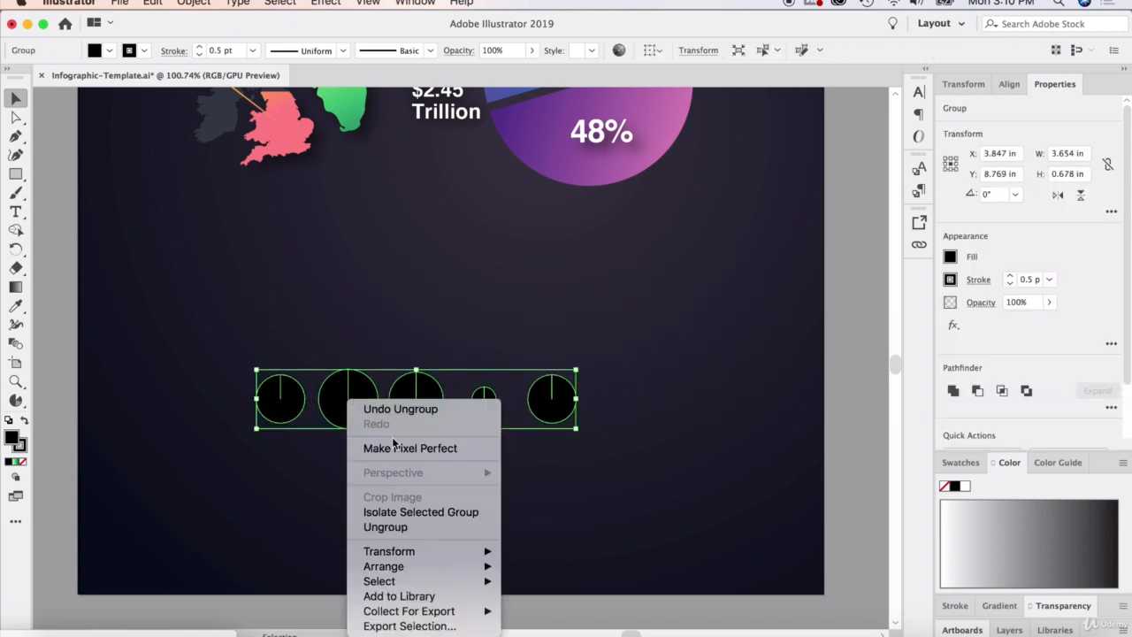
click(386, 526)
click(284, 349)
click(292, 400)
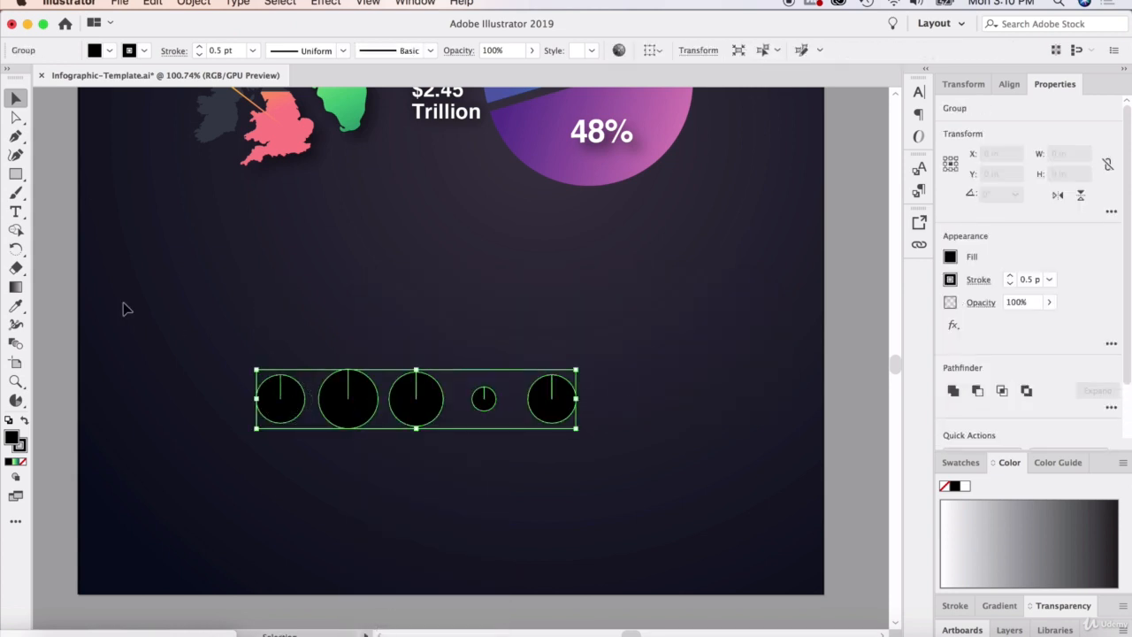
right_click(292, 398)
click(347, 526)
click(236, 395)
click(279, 394)
right_click(307, 416)
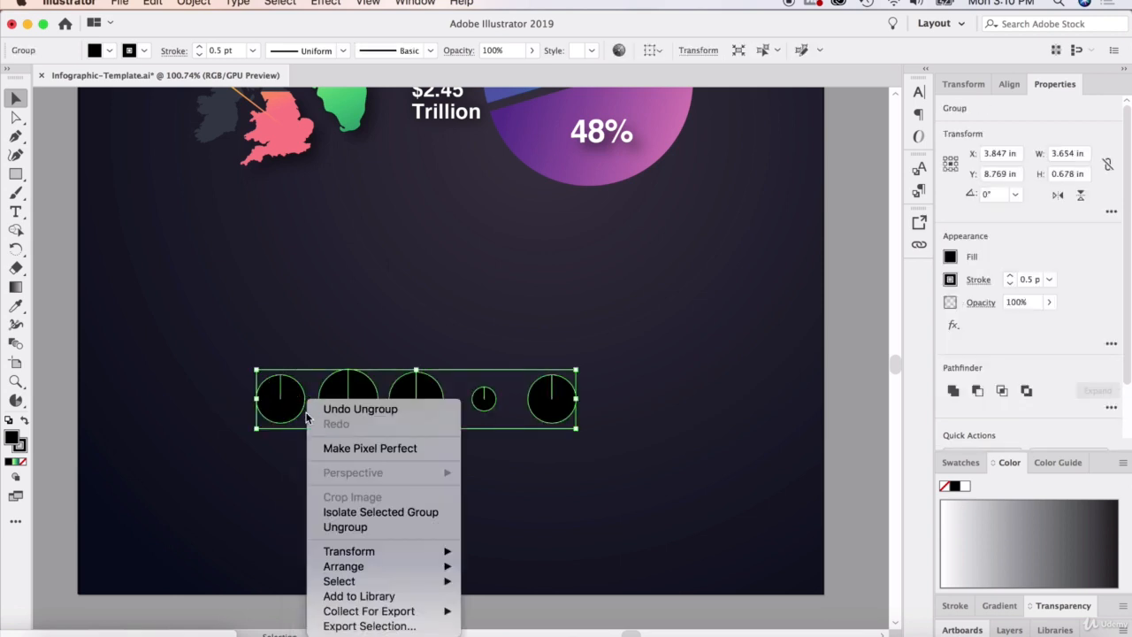
click(336, 527)
click(208, 327)
Fill the first circle with the orange-pink gradient sampled from the England map
click(284, 394)
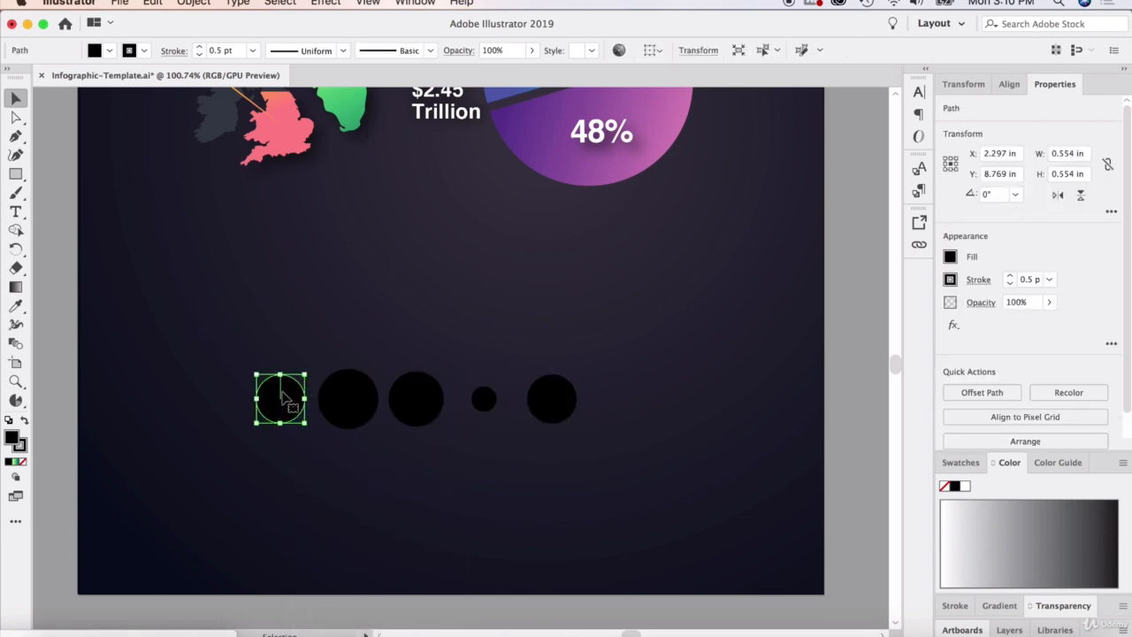
click(15, 305)
scroll(203, 271, down, 3)
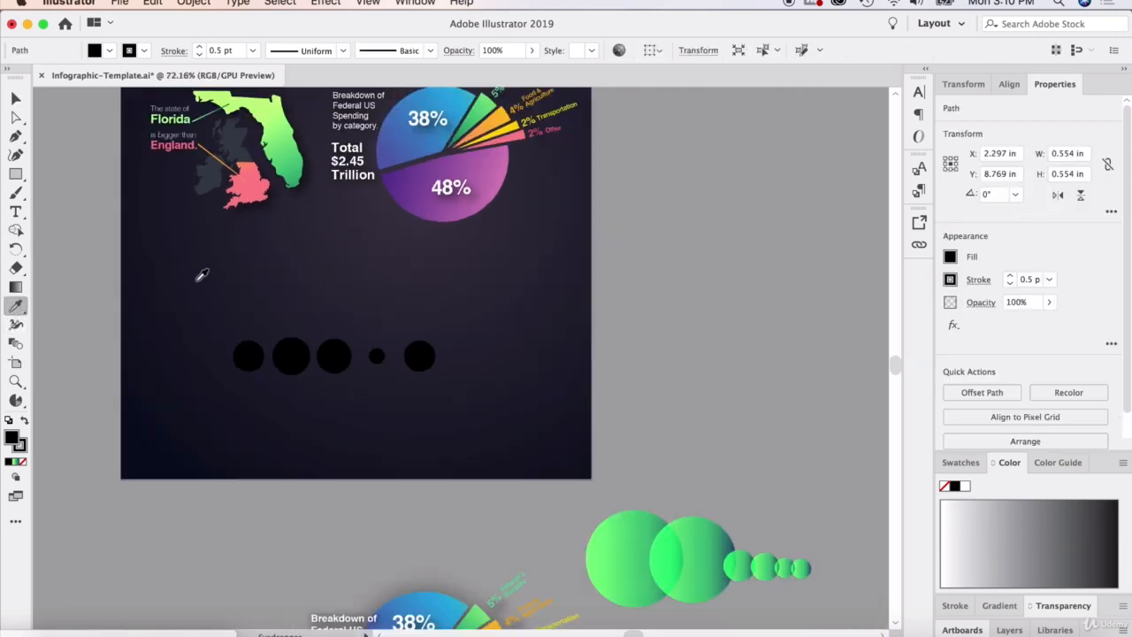
click(255, 177)
Fill the second circle with the green gradient sampled from the Florida map
key(v)
click(293, 364)
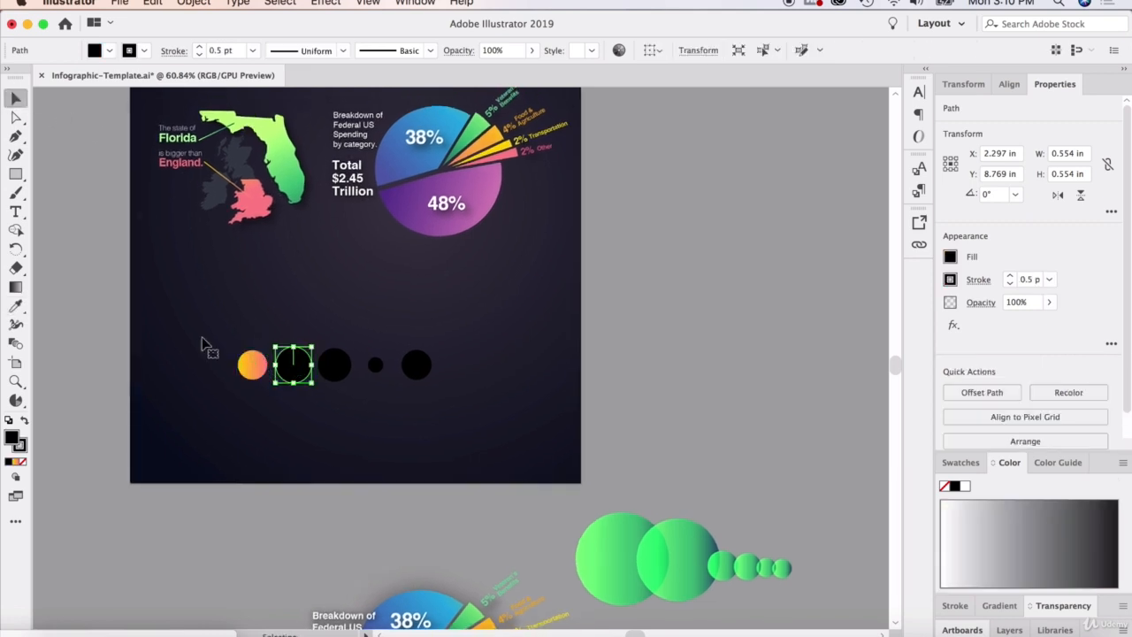
click(15, 306)
click(287, 163)
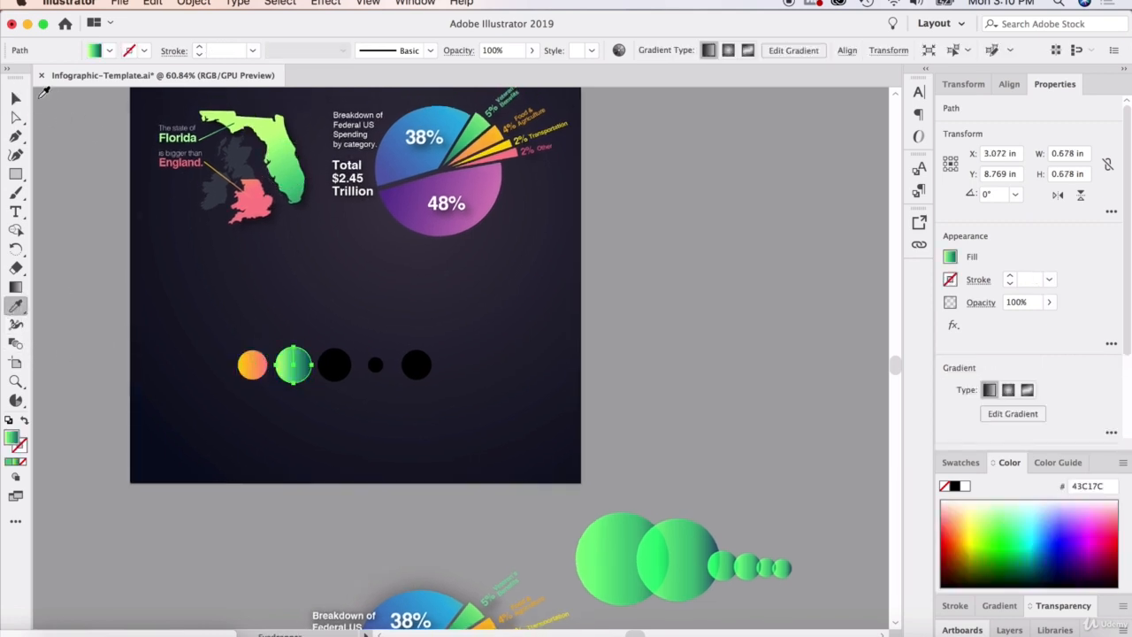
Fill the third circle with the blue gradient sampled from the 38% slice of the pie chart
click(15, 97)
click(321, 370)
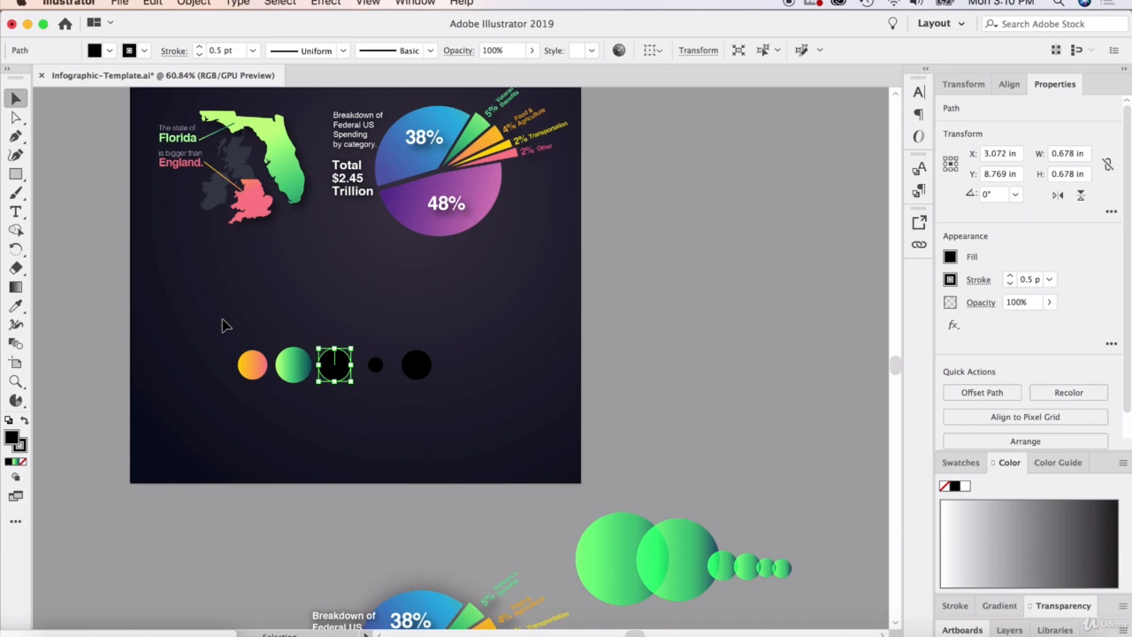
click(17, 305)
click(286, 143)
click(412, 147)
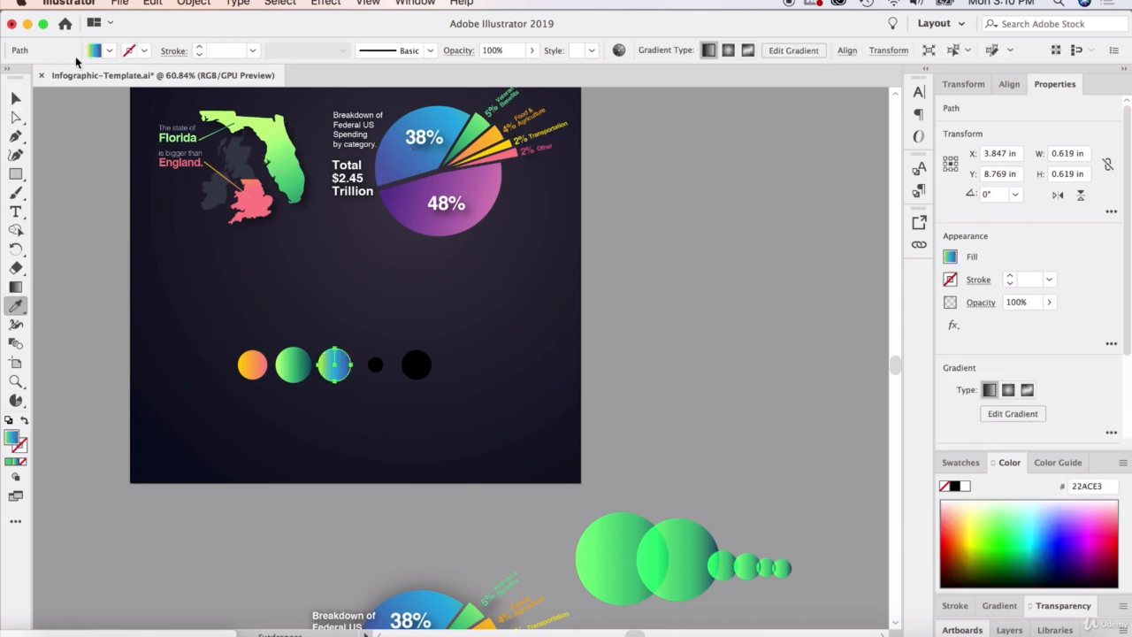
Redraw the third circle's linear gradient at a steep diagonal running well beyond the circle so its shading stays mostly blue
click(15, 286)
key(g)
drag(322, 301, 375, 504)
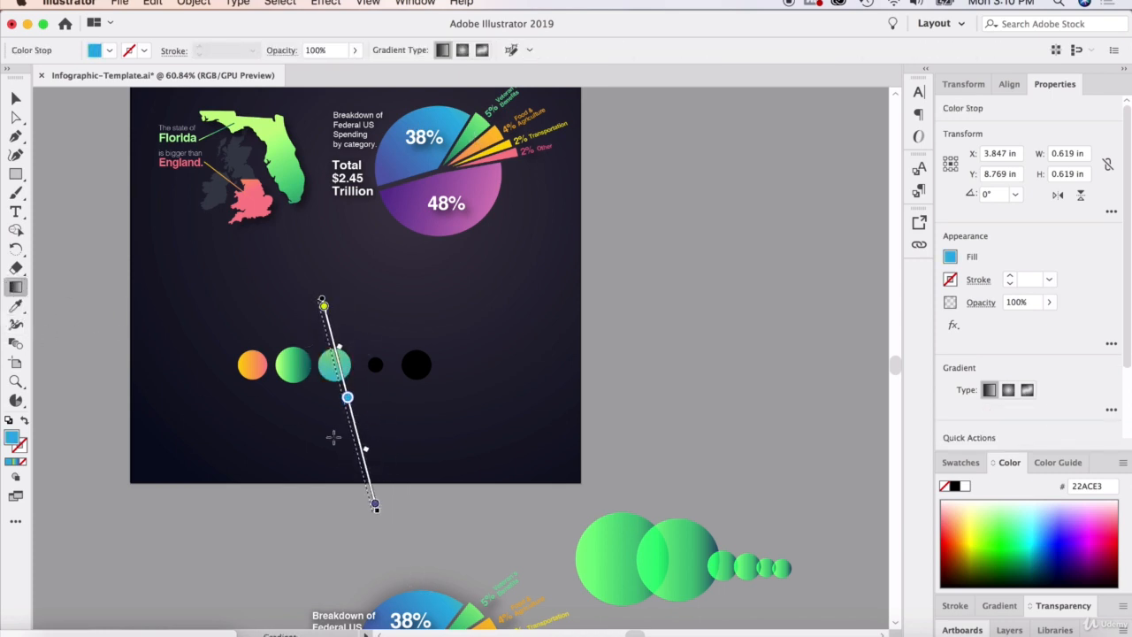
drag(310, 255, 345, 363)
key(v)
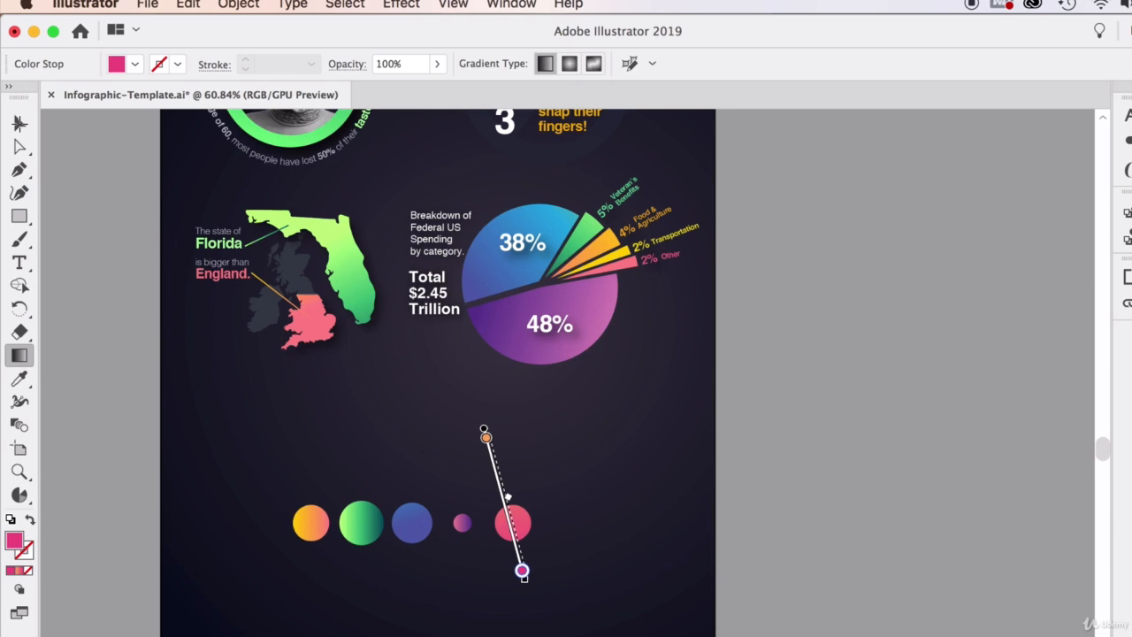
Select all five coloured circles and scale them up proportionally to about 1.8 times their size
click(13, 112)
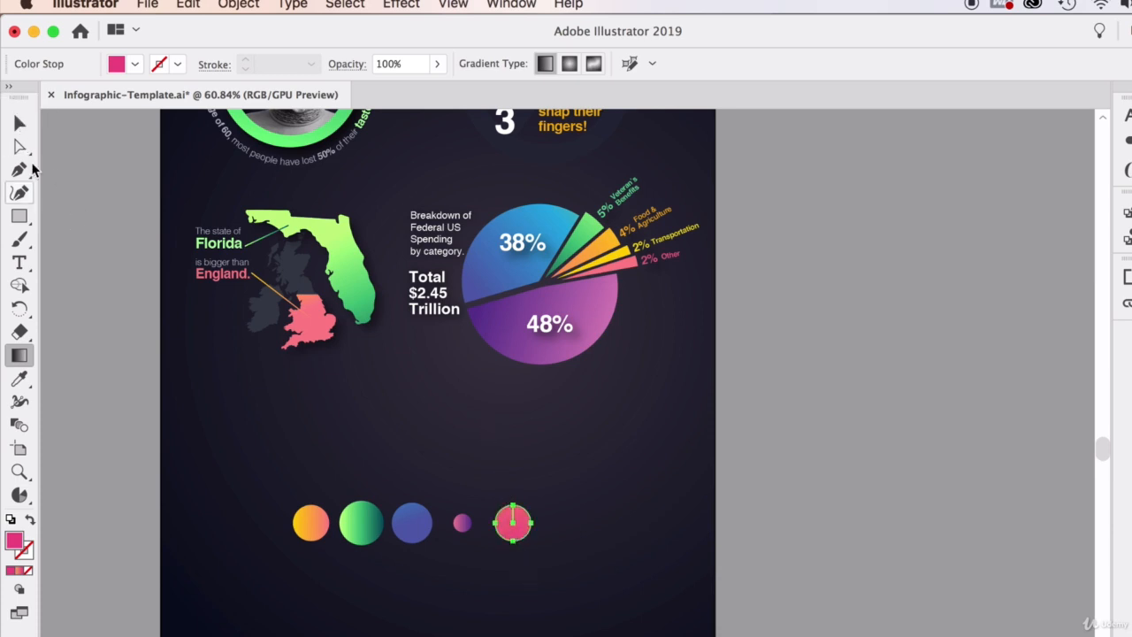
click(215, 537)
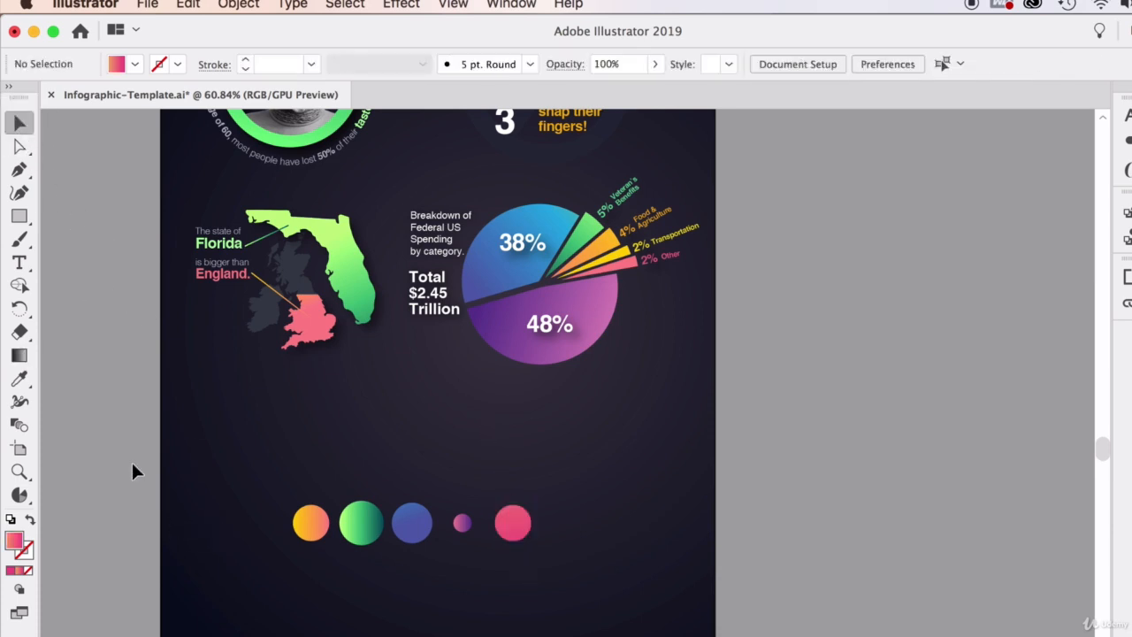
drag(173, 455, 530, 566)
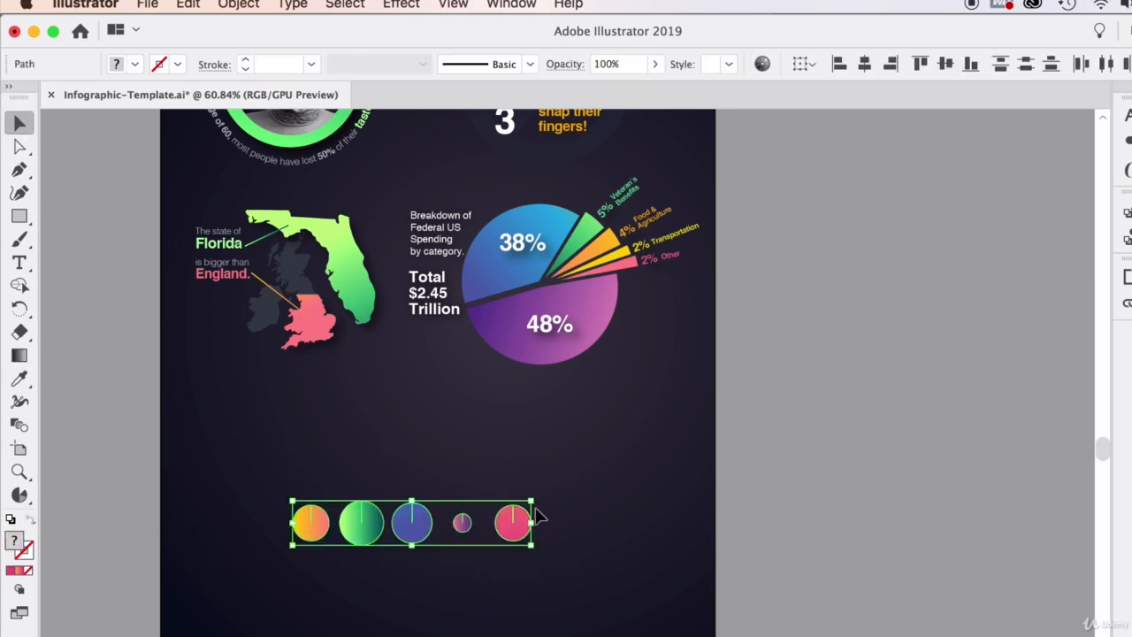
scroll(531, 513, up, 3)
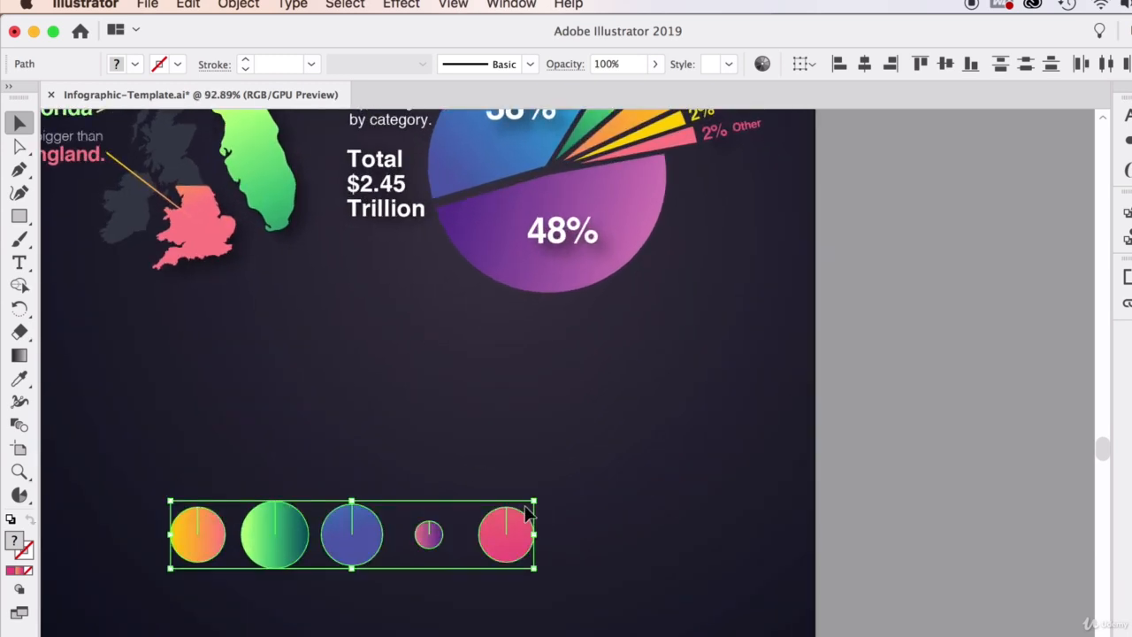
drag(525, 506, 831, 346)
click(433, 533)
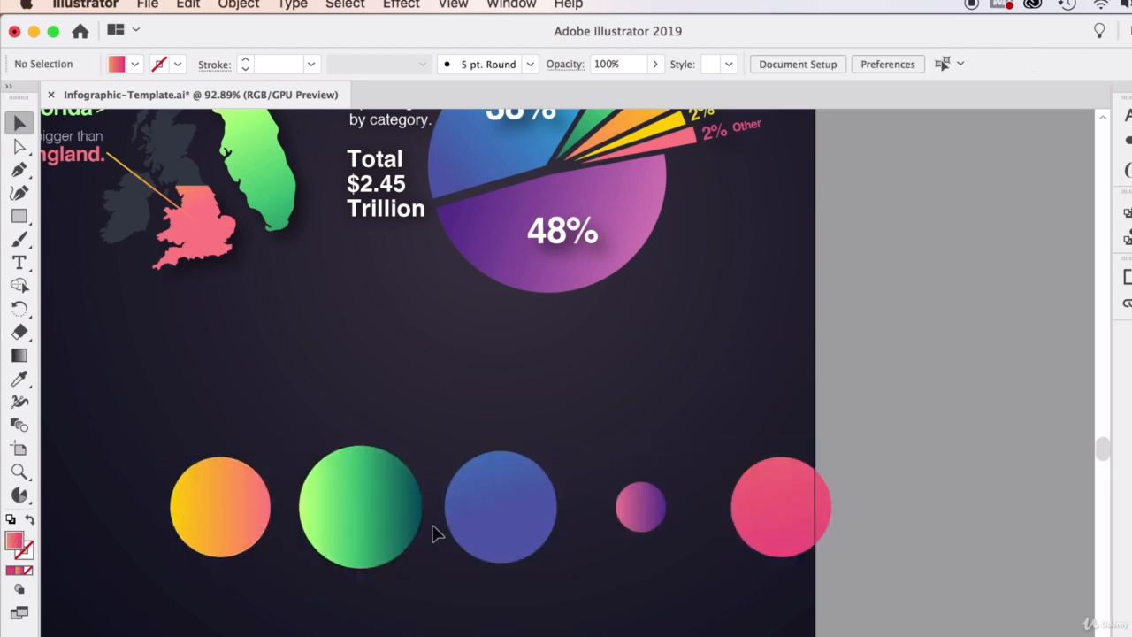
Arrange the blue, orange, purple and pink circles in an overlapping cluster around the large green circle
click(358, 562)
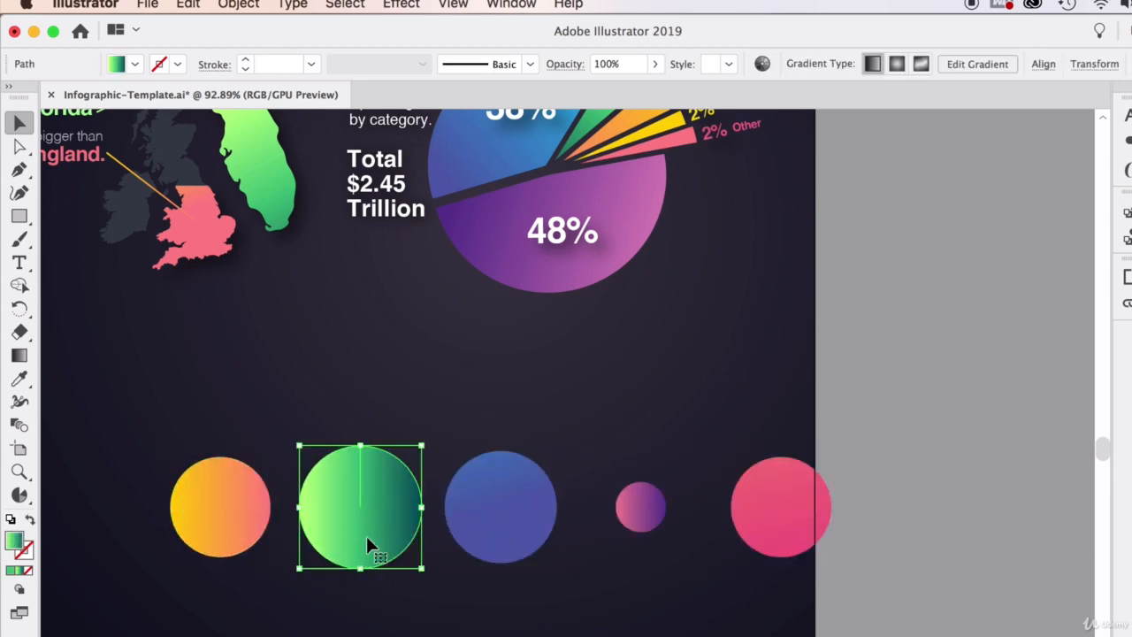
scroll(367, 544, left, 3)
scroll(551, 498, down, 4)
drag(542, 457, 495, 474)
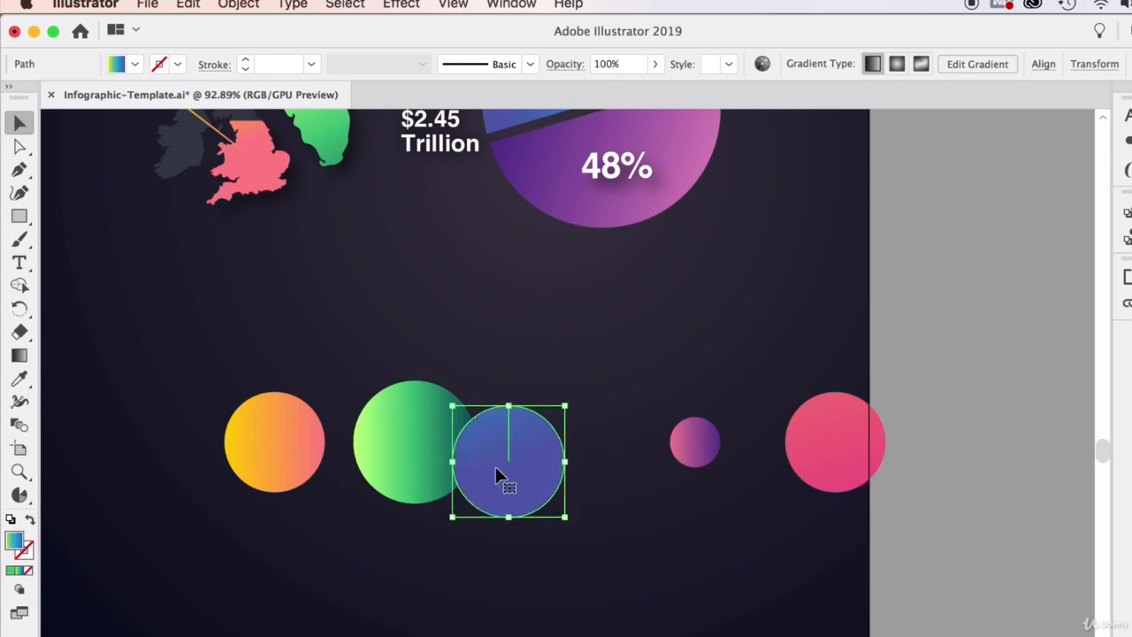
drag(300, 444, 353, 457)
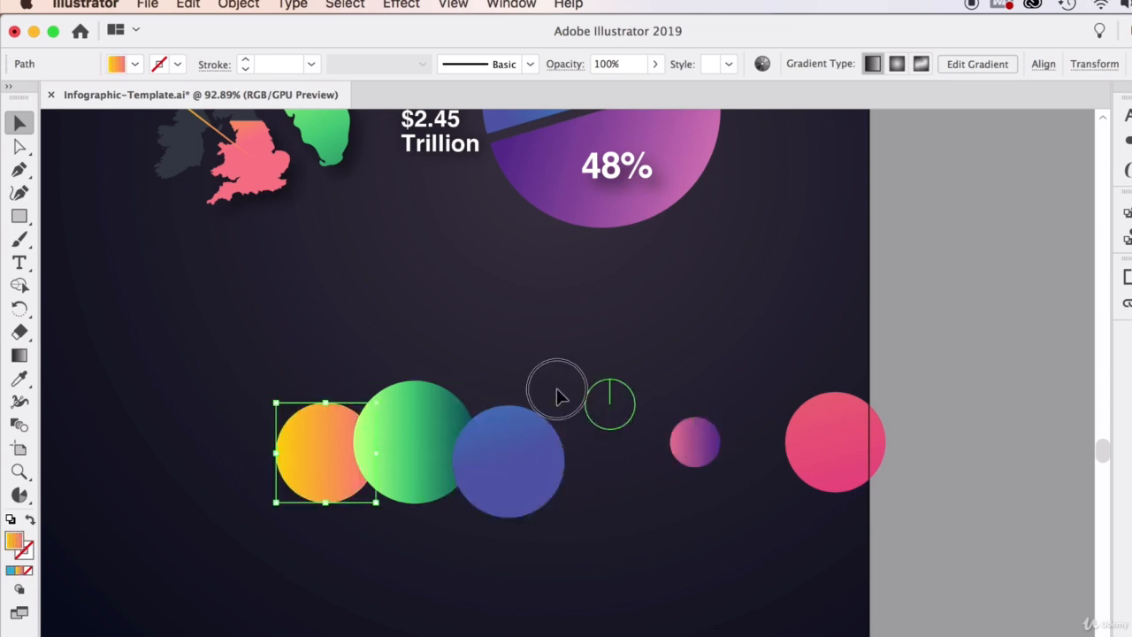
drag(557, 389, 443, 381)
drag(807, 437, 324, 383)
Set the blending mode of all five circles to Overlay
drag(950, 531, 248, 354)
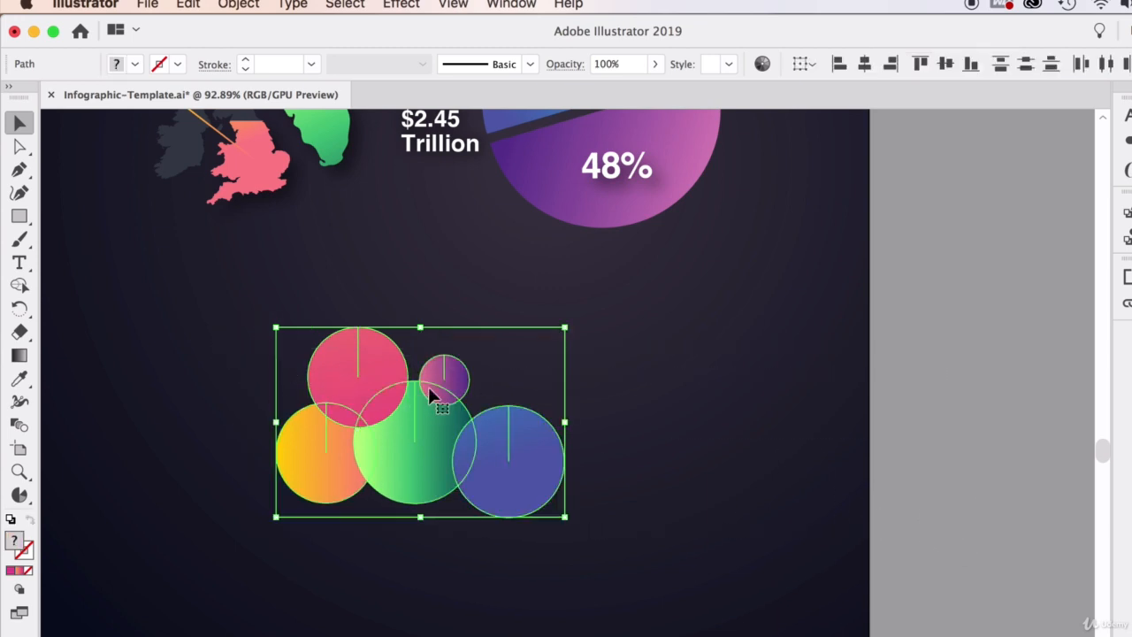
drag(1131, 424, 754, 327)
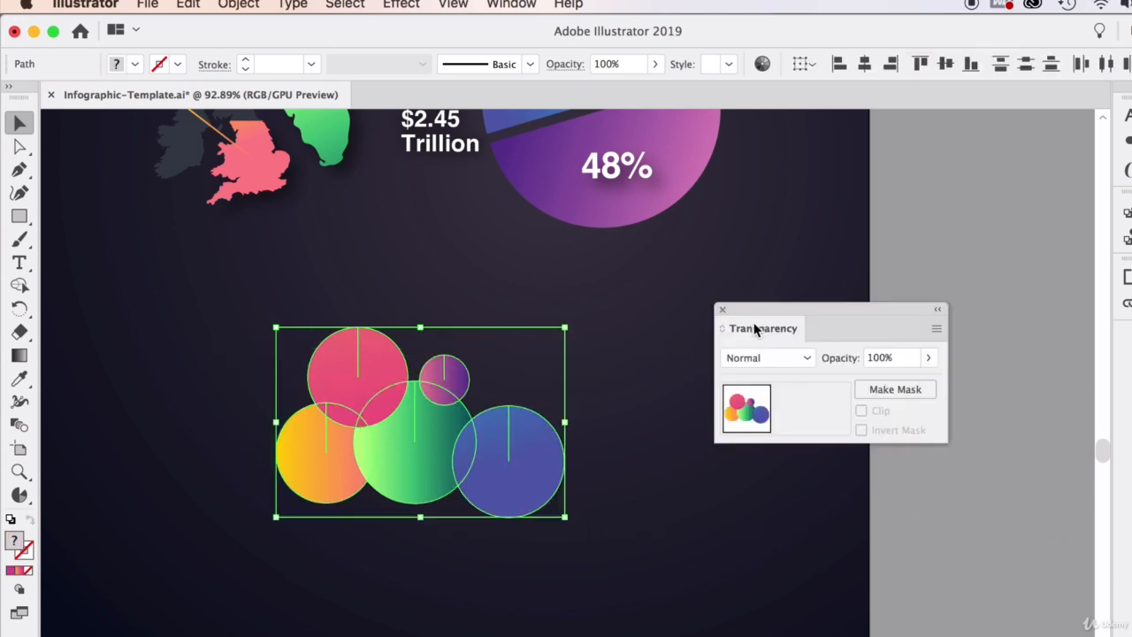
click(758, 361)
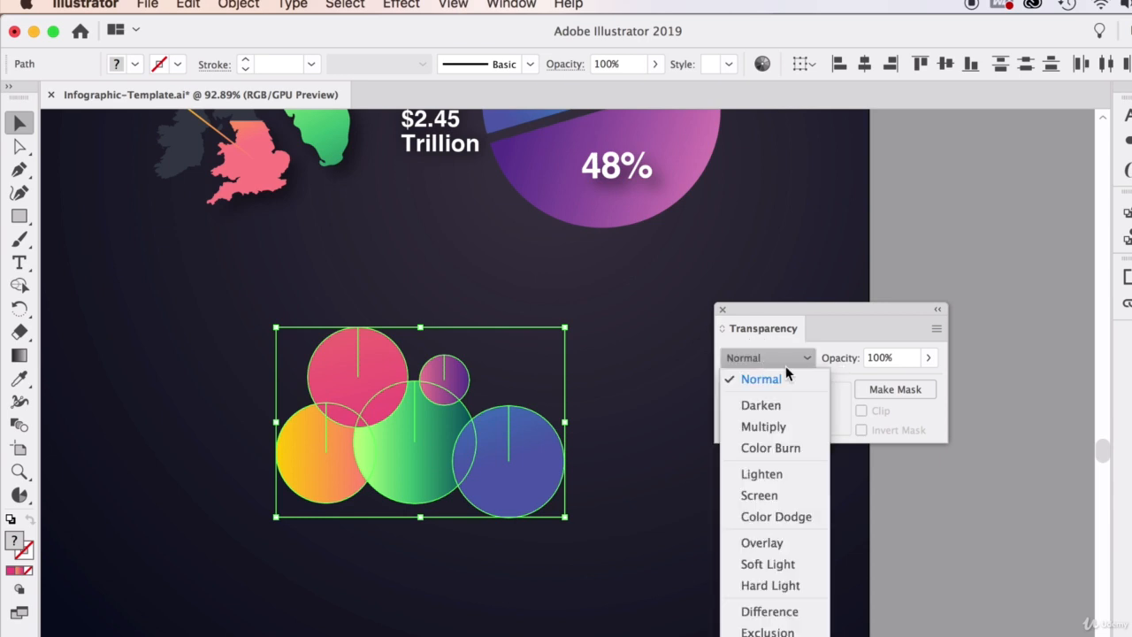
click(777, 543)
click(751, 526)
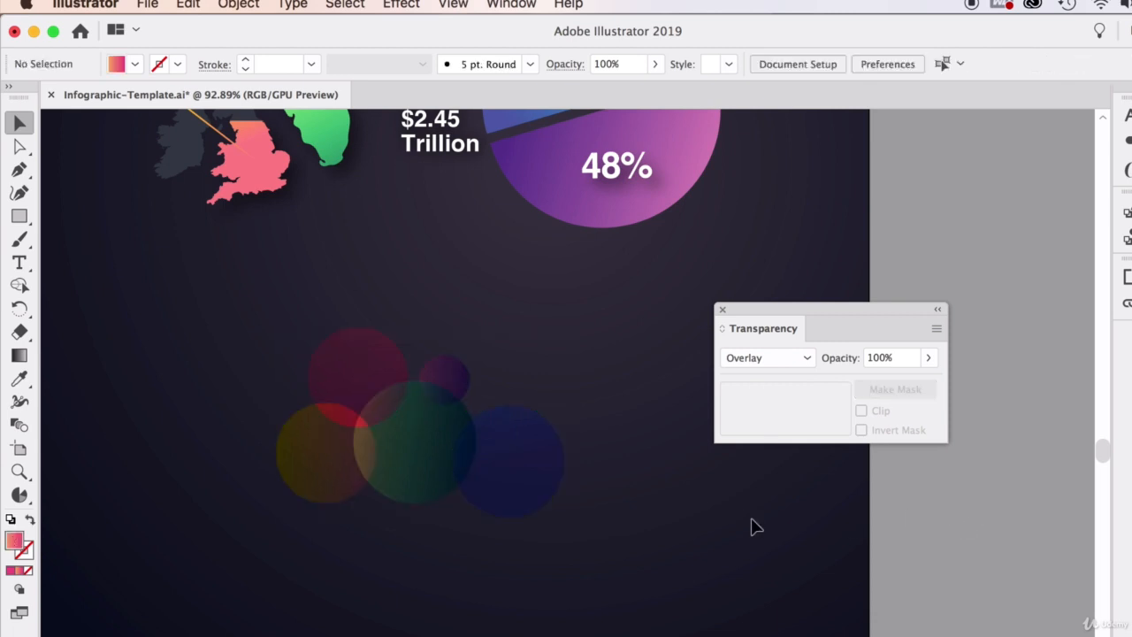
Move the circle cluster off the dark artboard onto the grey canvas beside the spare pie chart
scroll(475, 487, down, 1)
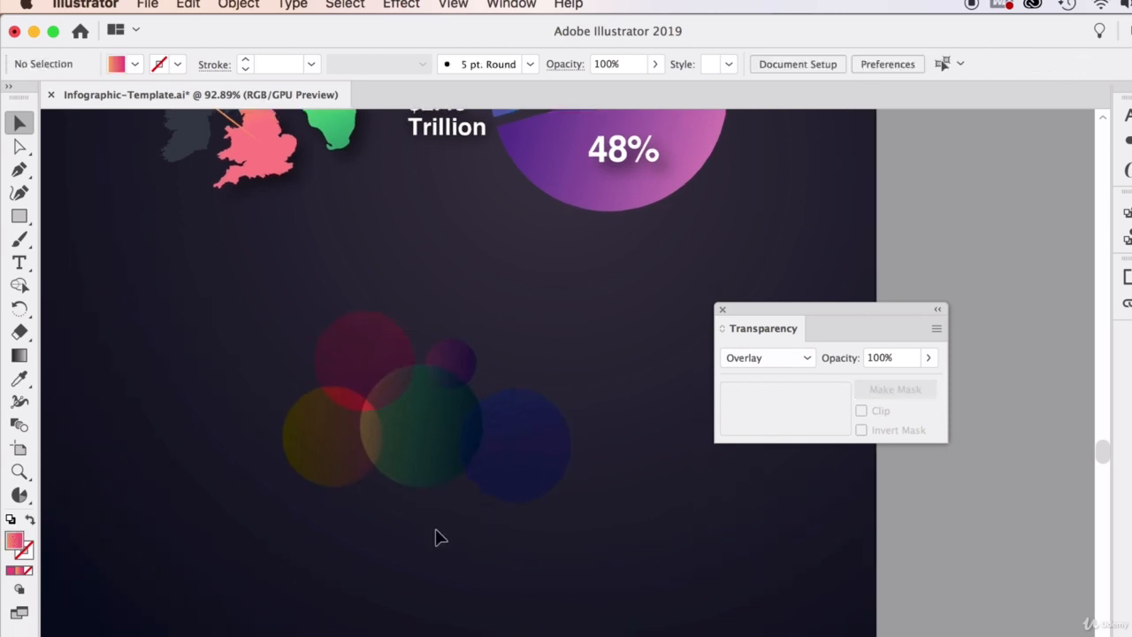
drag(245, 541, 602, 366)
scroll(589, 374, down, 5)
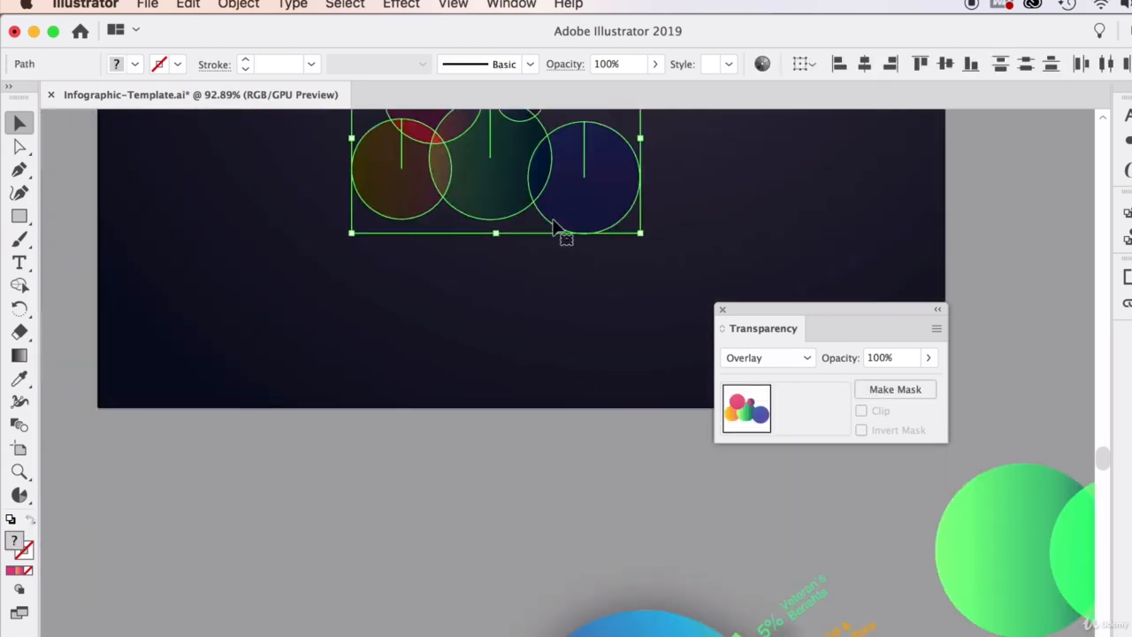
drag(552, 228, 256, 632)
scroll(301, 619, left, 5)
scroll(301, 619, down, 3)
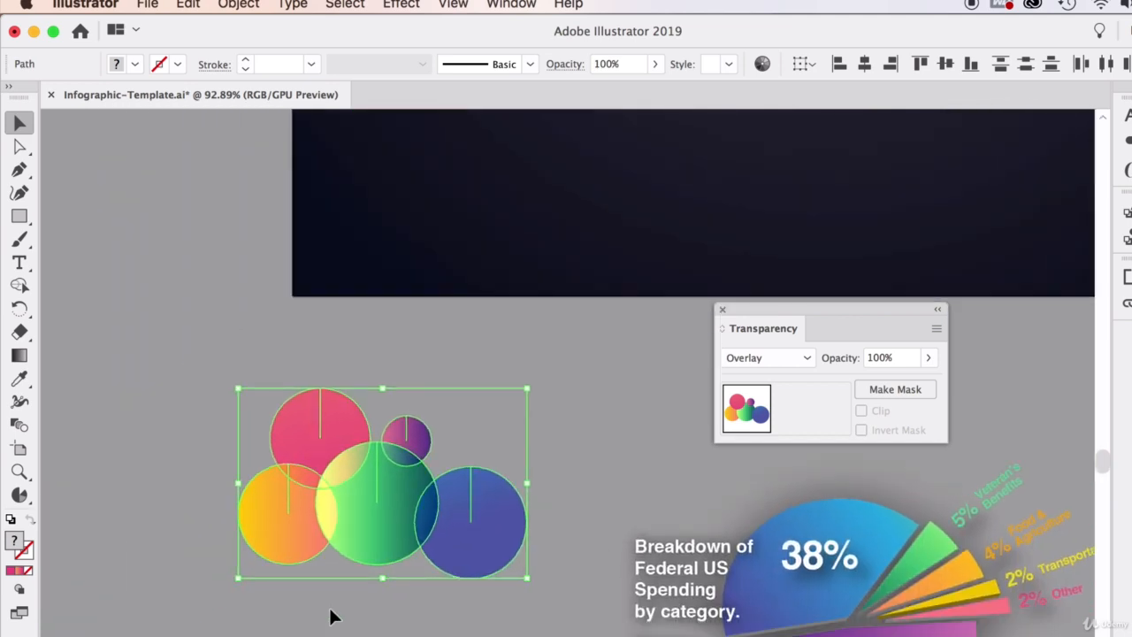
scroll(330, 610, left, 5)
scroll(330, 610, down, 4)
drag(562, 466, 437, 593)
click(622, 624)
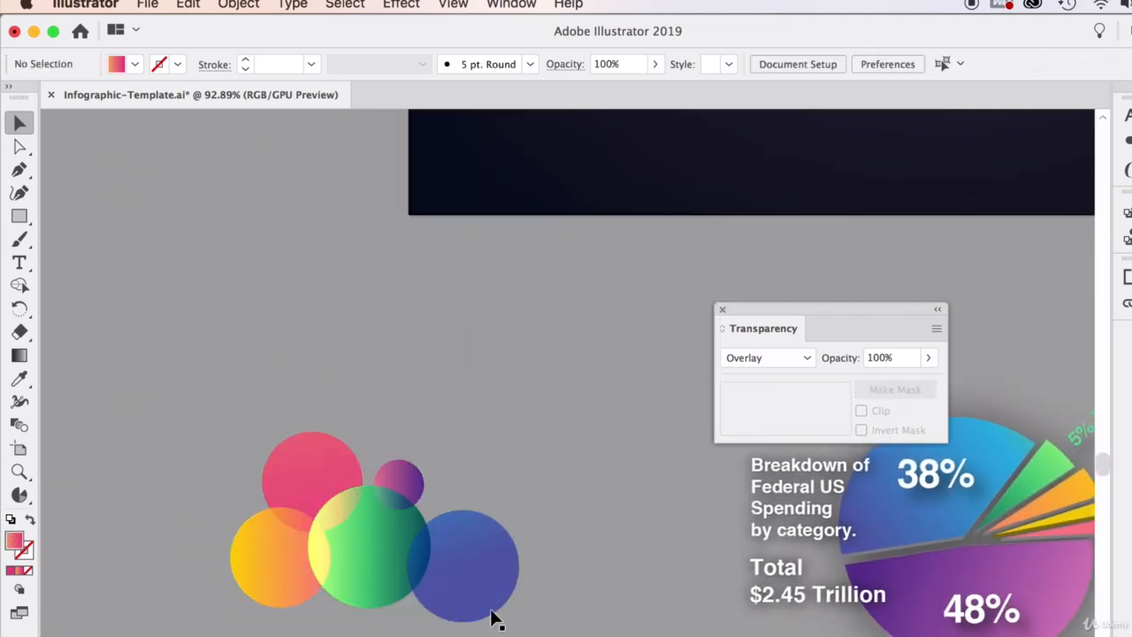
Reposition the orange, green, purple and blue circles so the smaller ones overlap the edges of the green circle
drag(289, 605, 329, 601)
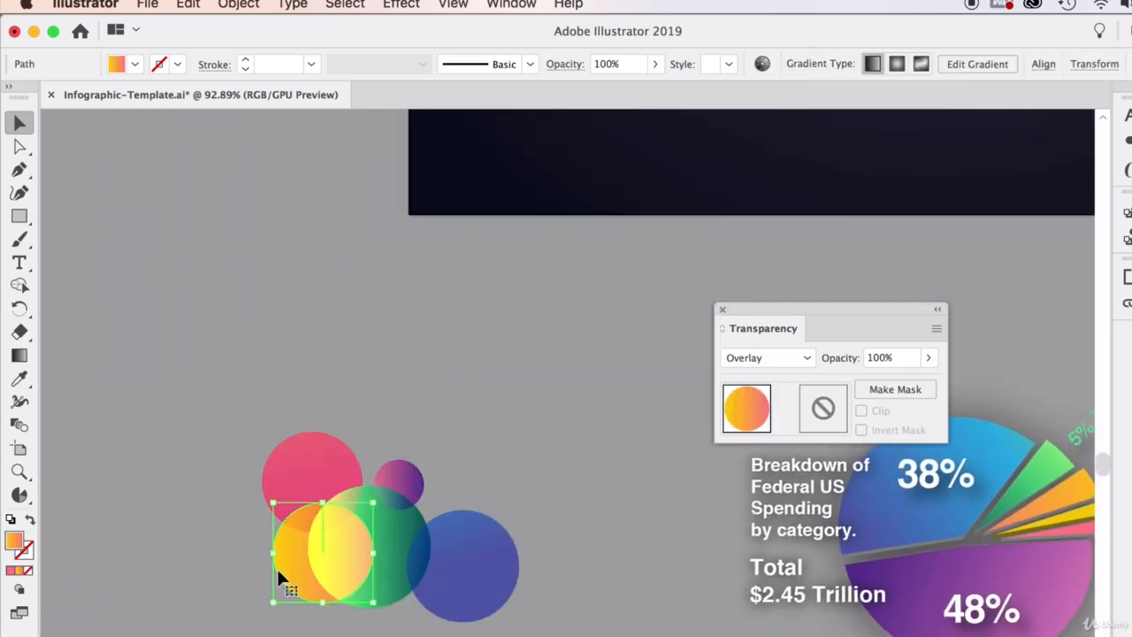
click(217, 627)
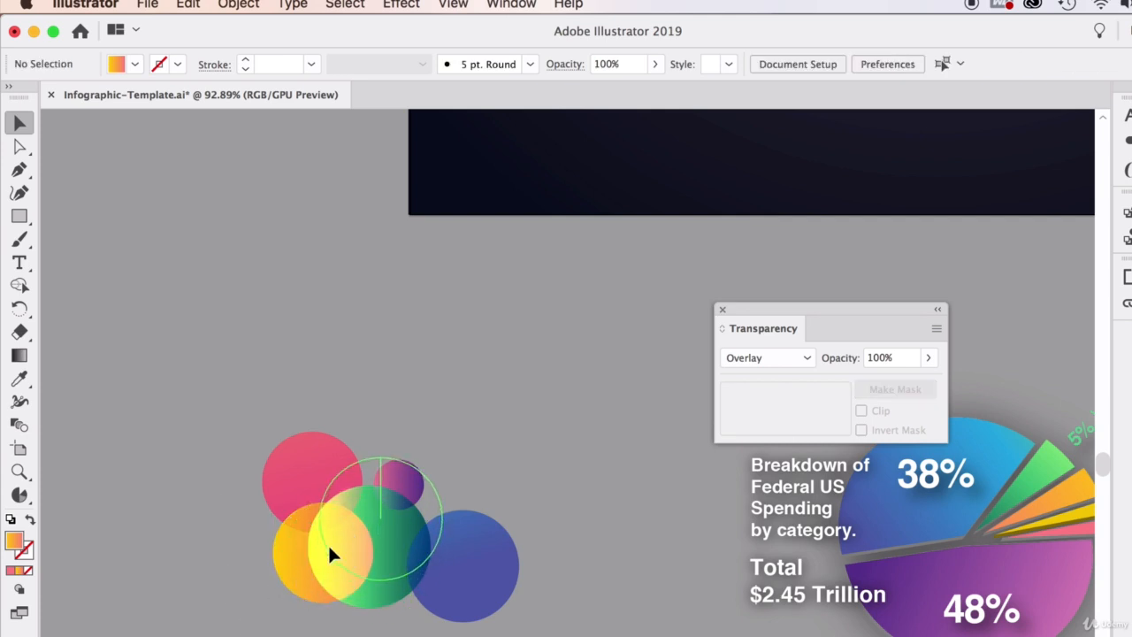
drag(328, 545, 328, 545)
click(419, 468)
drag(411, 469, 403, 437)
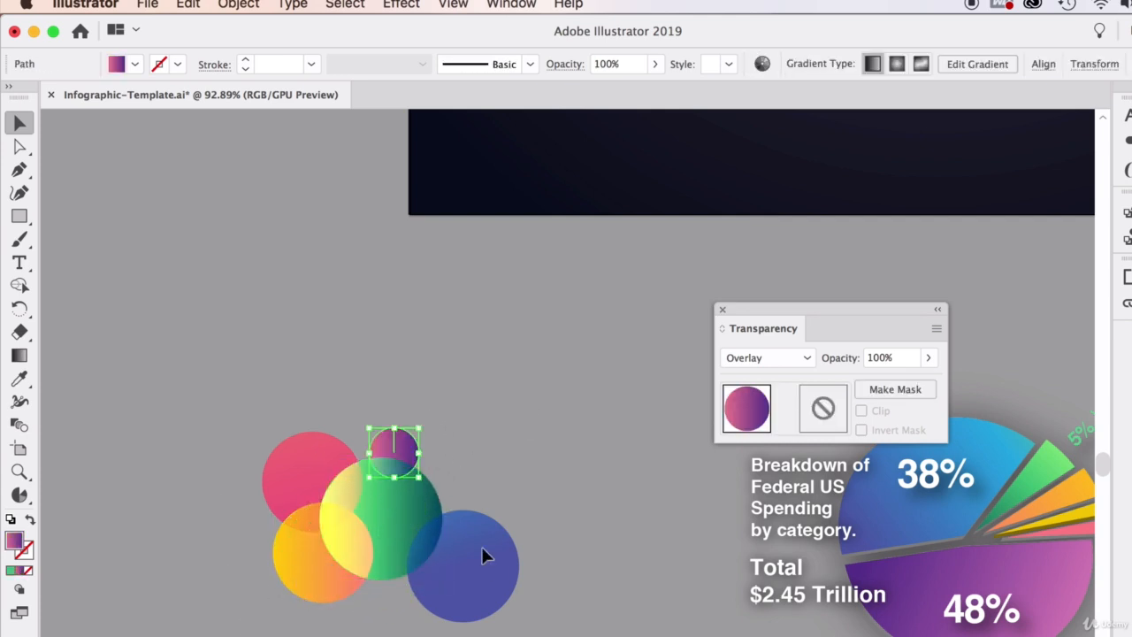
drag(492, 564, 506, 529)
click(608, 558)
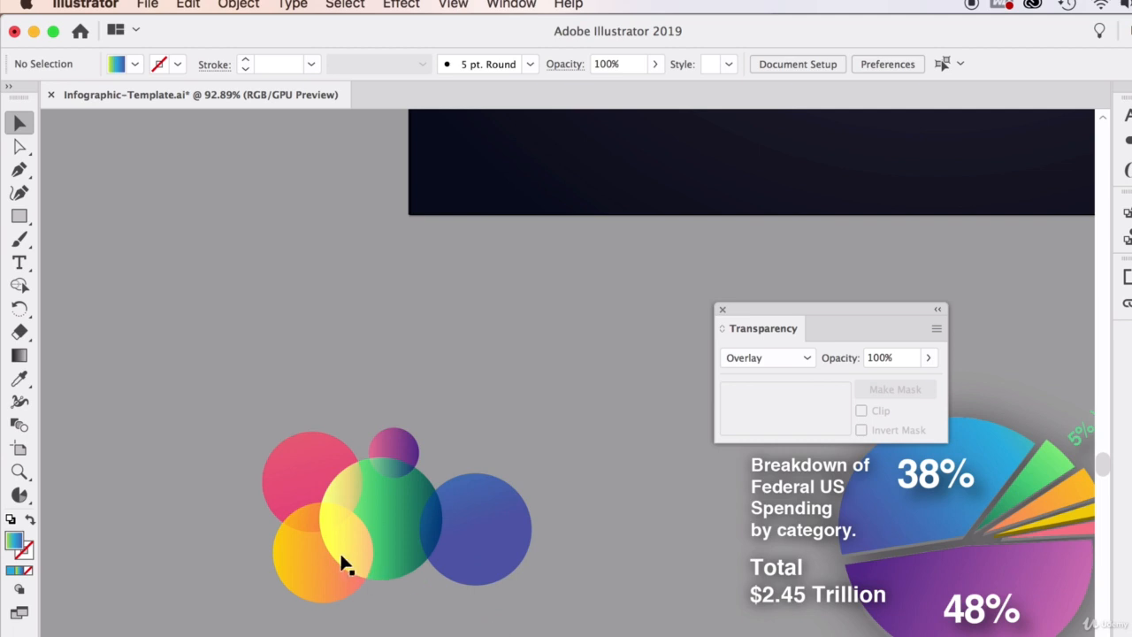
Fine-tune the overlap by nudging the green circle and shifting the orange circle slightly down and outward
mouse_move(342, 558)
mouse_down()
mouse_move(355, 592)
mouse_move(352, 552)
mouse_up()
right_click(394, 510)
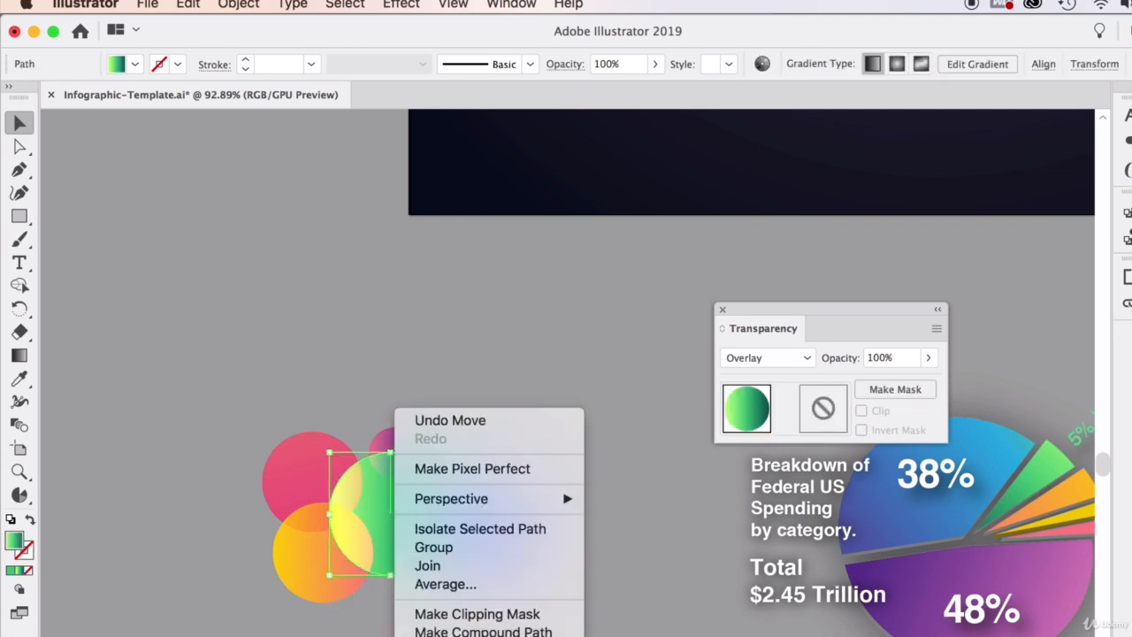
click(619, 635)
click(551, 619)
drag(405, 521, 397, 531)
drag(310, 566, 302, 584)
Ungroup the spare pie chart and move its 38% and 48% labels onto the circle cluster
click(958, 479)
right_click(957, 480)
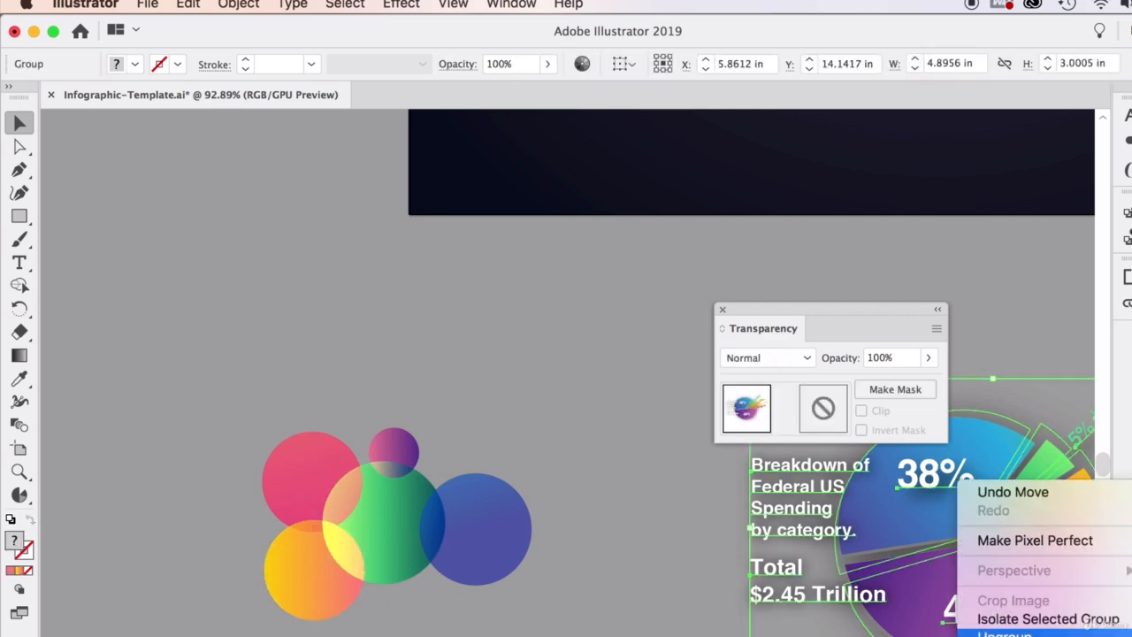
click(992, 635)
drag(937, 473, 381, 520)
drag(967, 617, 339, 462)
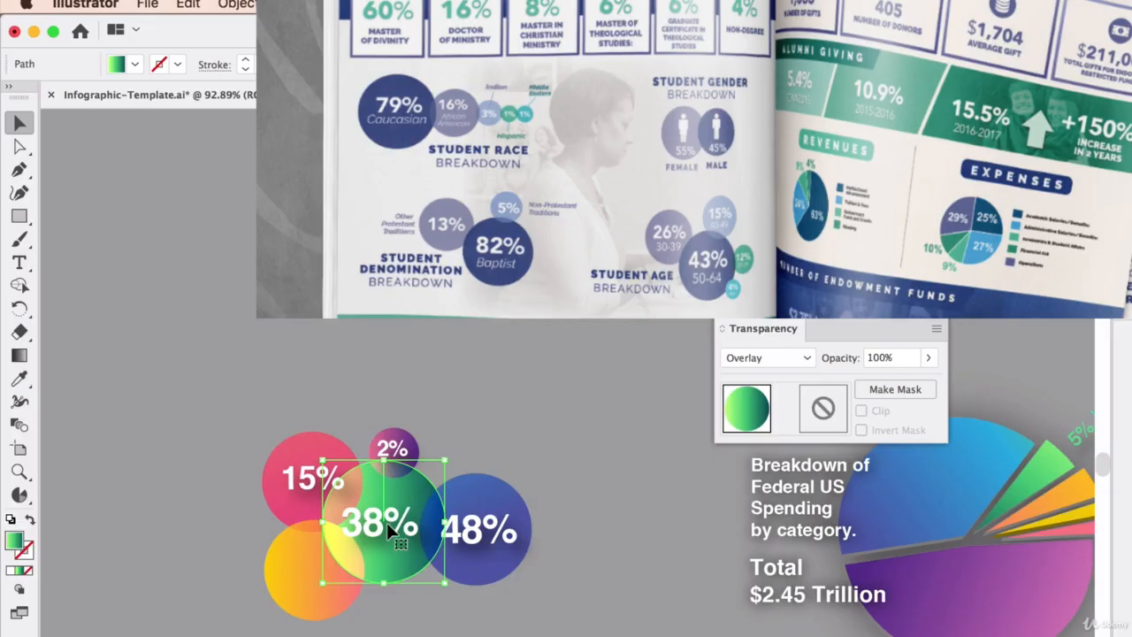
click(386, 331)
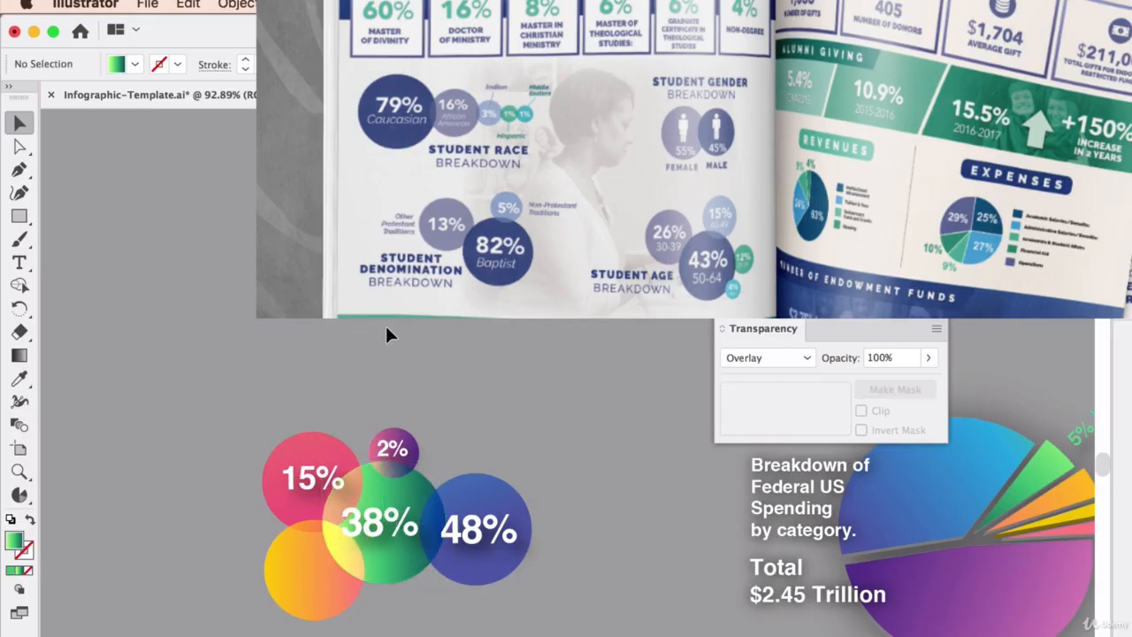